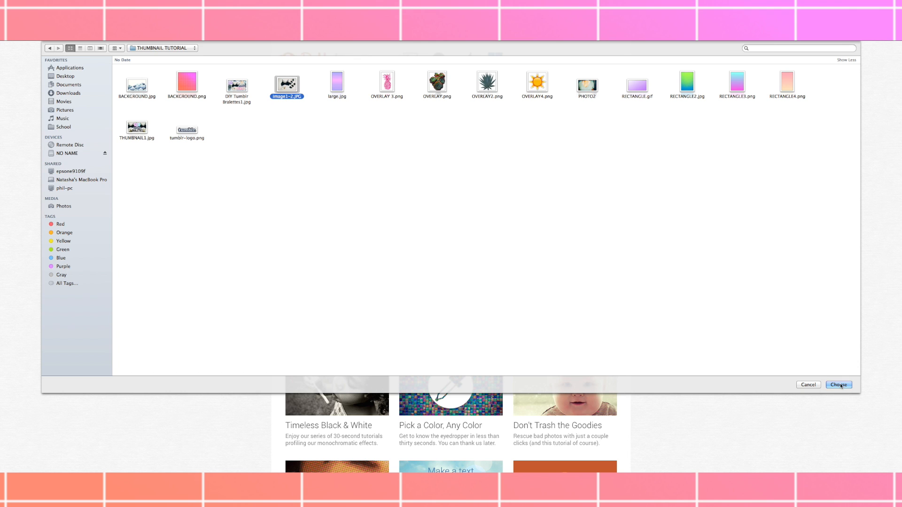
Load image1-2.JPG into the collage's photo collection and close the THUMBNAIL1.jpg preview
click(838, 385)
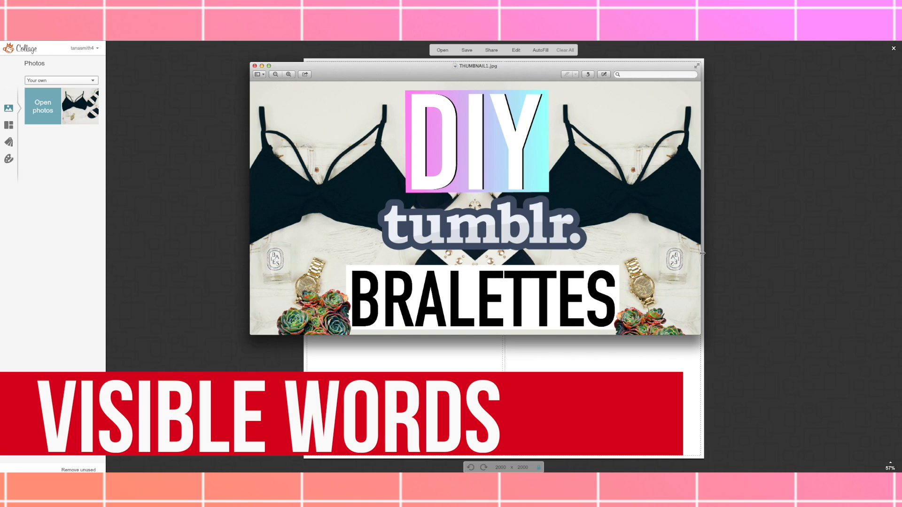
click(255, 66)
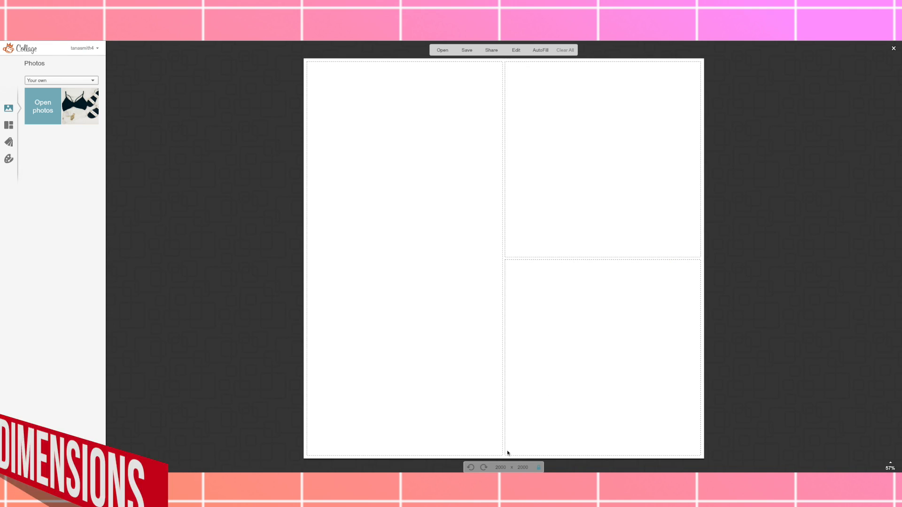
Set the collage dimensions to 1280 x 720
click(493, 467)
key(BackSpace)
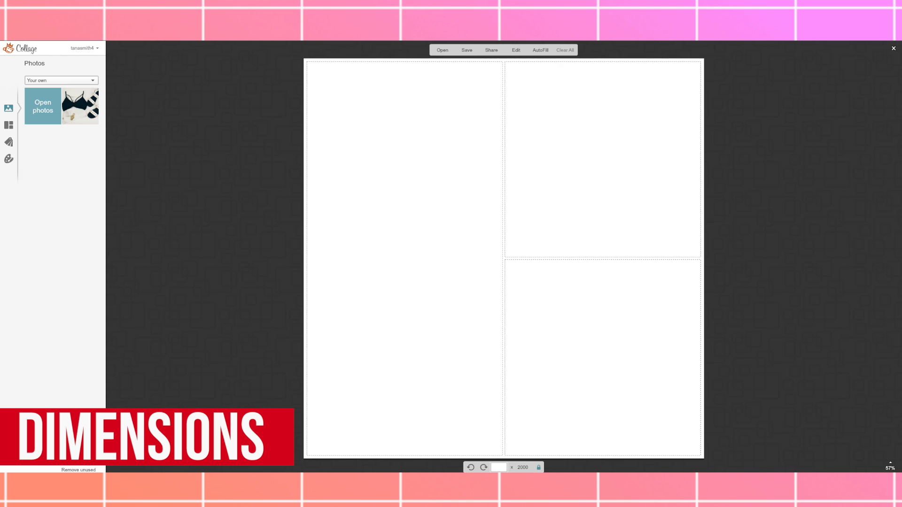
text(1280)
key(Return)
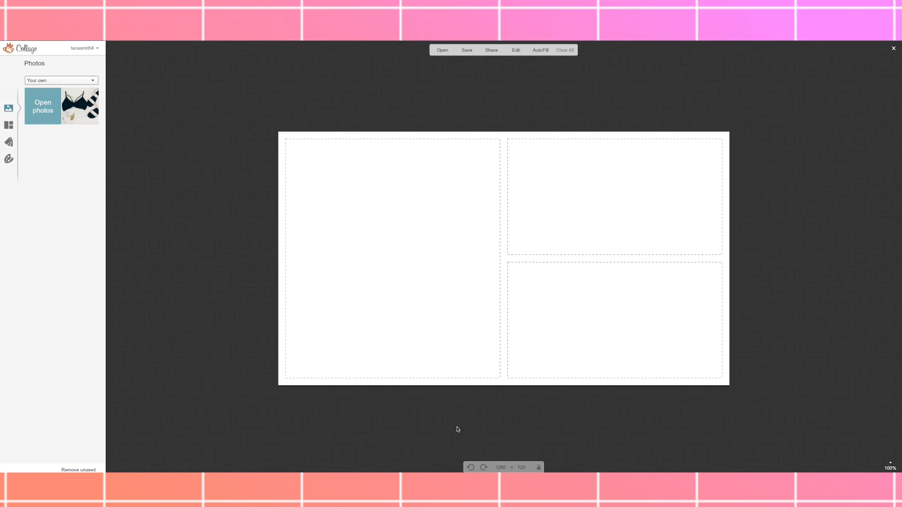
Set the collage's background spacing to 0 and its background colour to white
click(7, 161)
mouse_move(34, 83)
mouse_down()
mouse_move(22, 82)
mouse_move(47, 88)
mouse_move(29, 82)
mouse_up()
drag(58, 133, 13, 121)
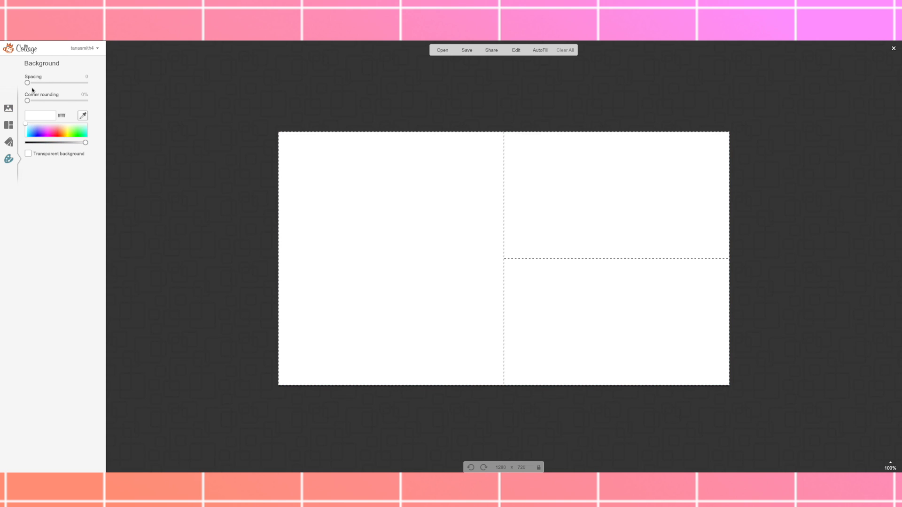
Place the loaded photo in the left and upper-right cells, and remove the empty lower-right cell
click(8, 126)
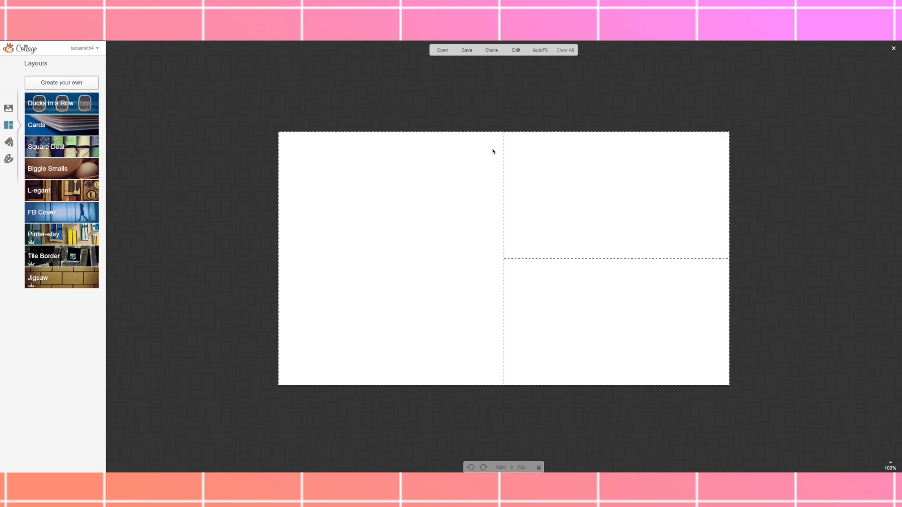
click(9, 109)
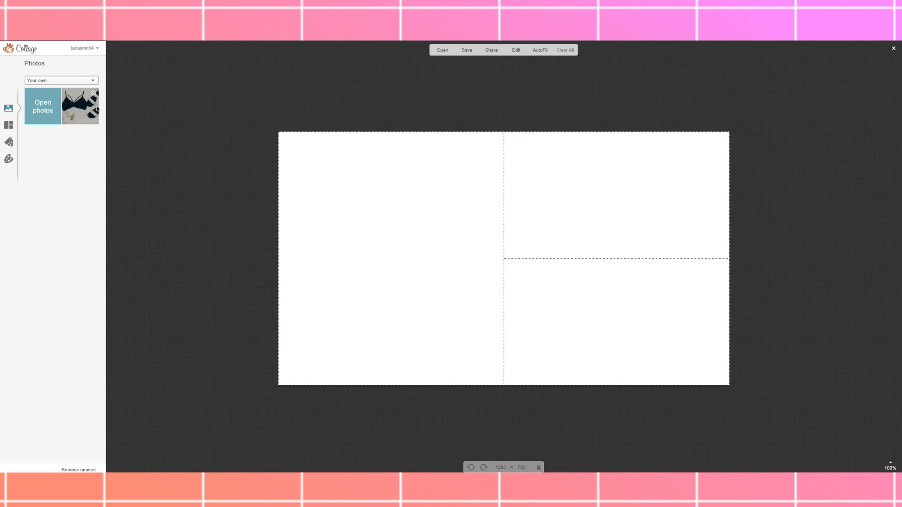
drag(81, 106, 374, 246)
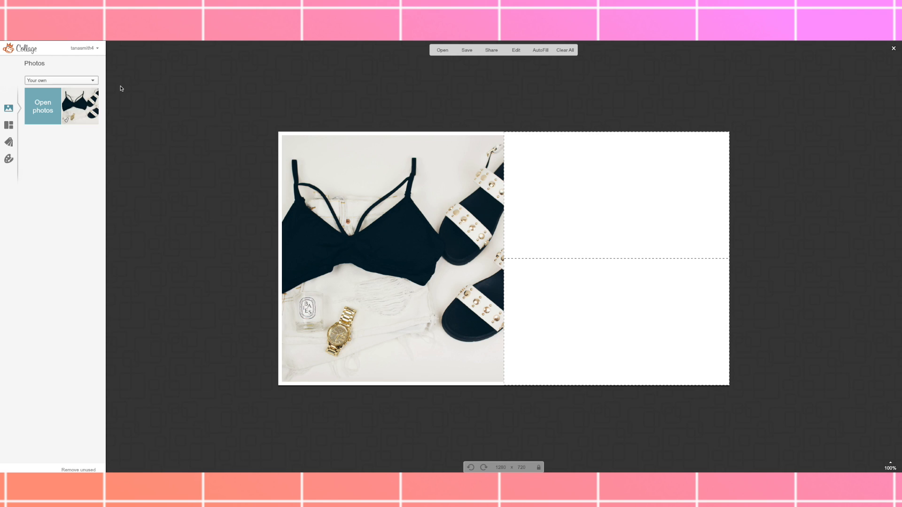
drag(72, 108, 694, 231)
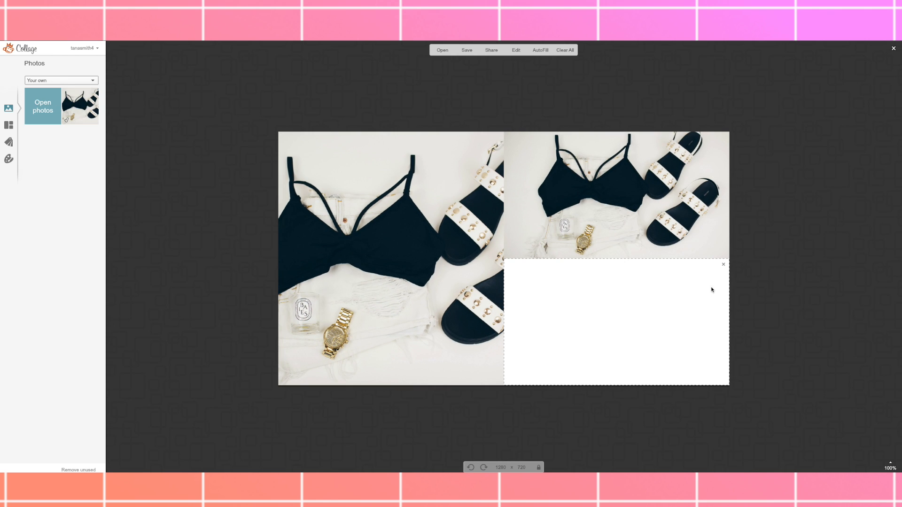
click(723, 265)
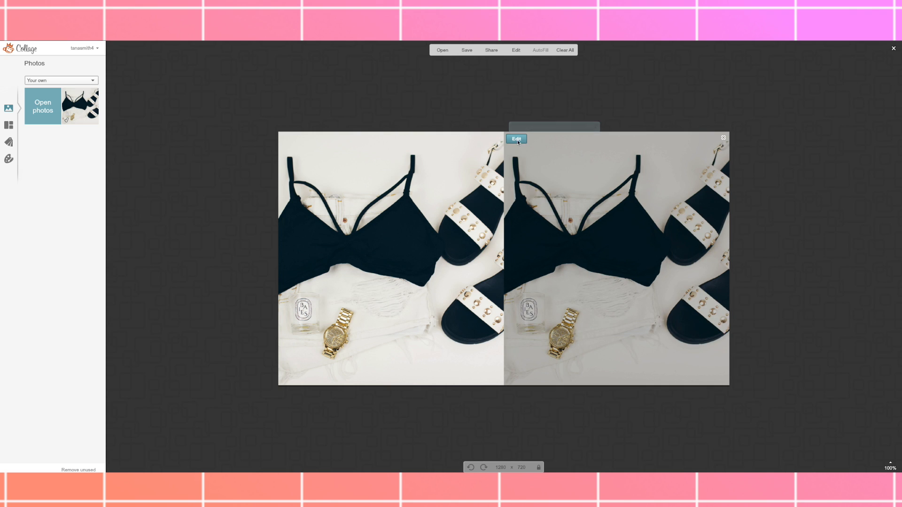
Flip the photo in the right cell horizontally so it mirrors the left one
click(517, 139)
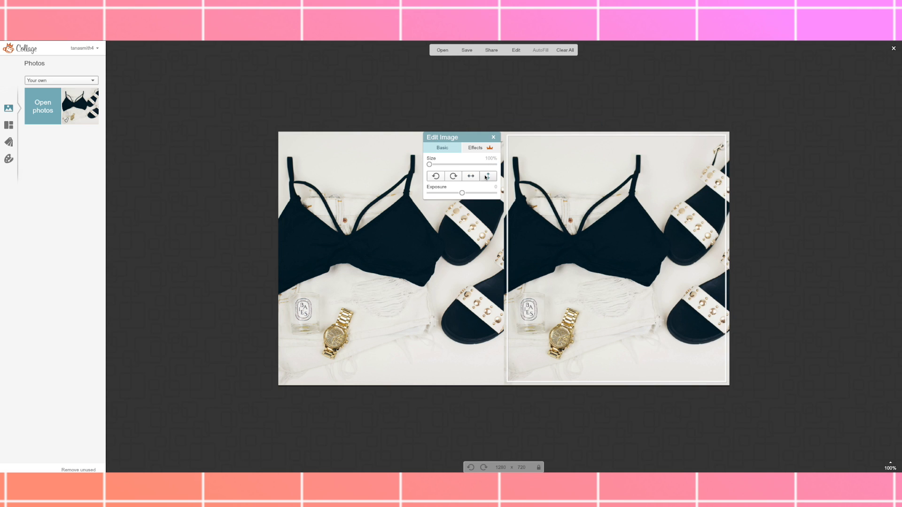
click(468, 177)
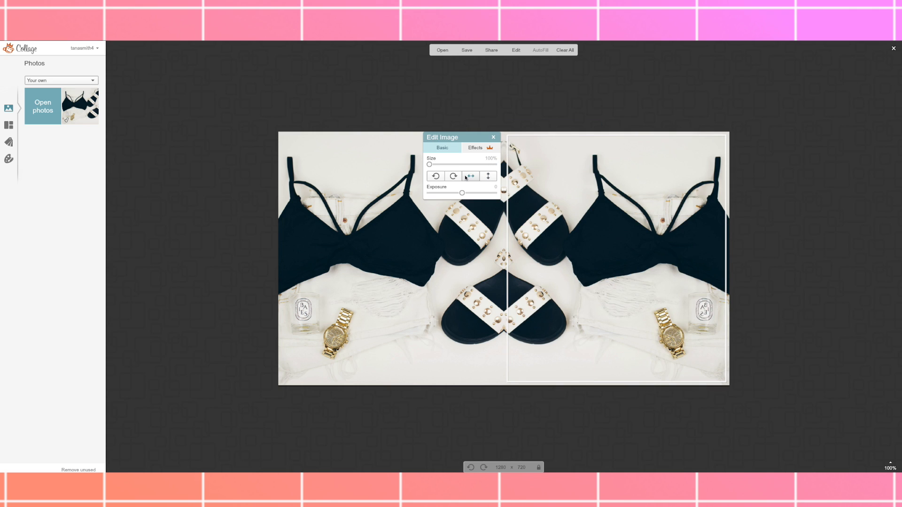
click(493, 138)
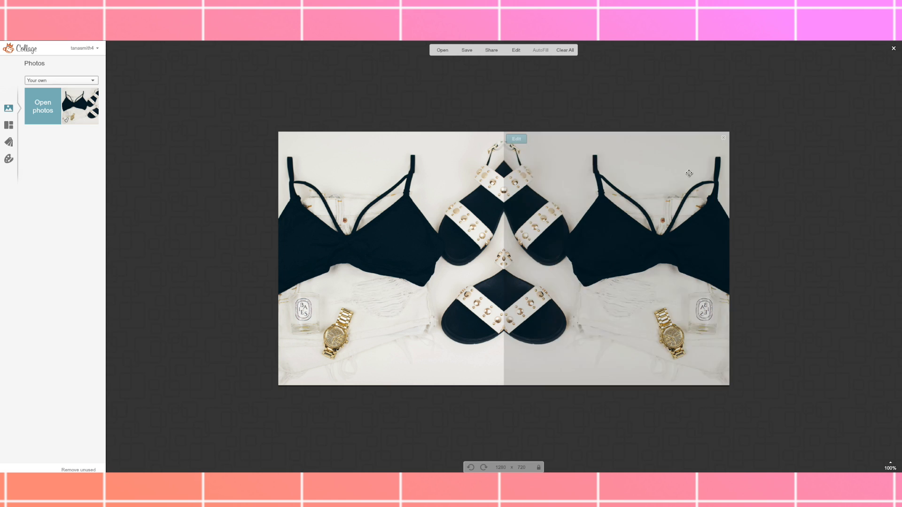
Examine the size, exposure and effects options for the photo in the right cell
click(510, 141)
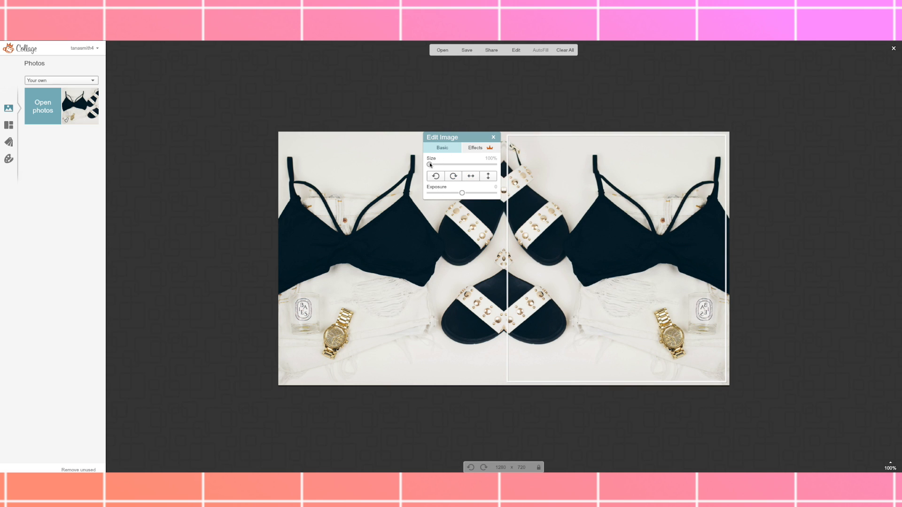
drag(430, 165, 408, 169)
mouse_move(461, 192)
mouse_down()
mouse_move(469, 193)
mouse_move(461, 193)
mouse_up()
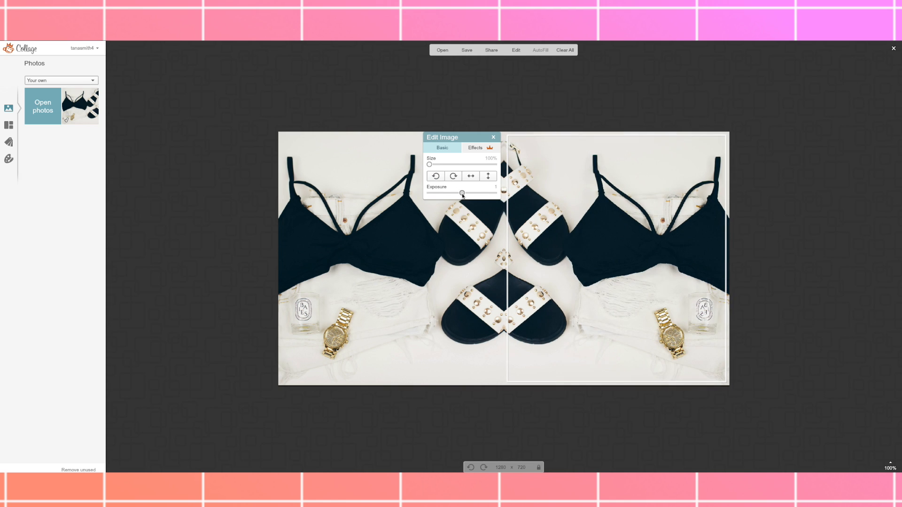
click(478, 148)
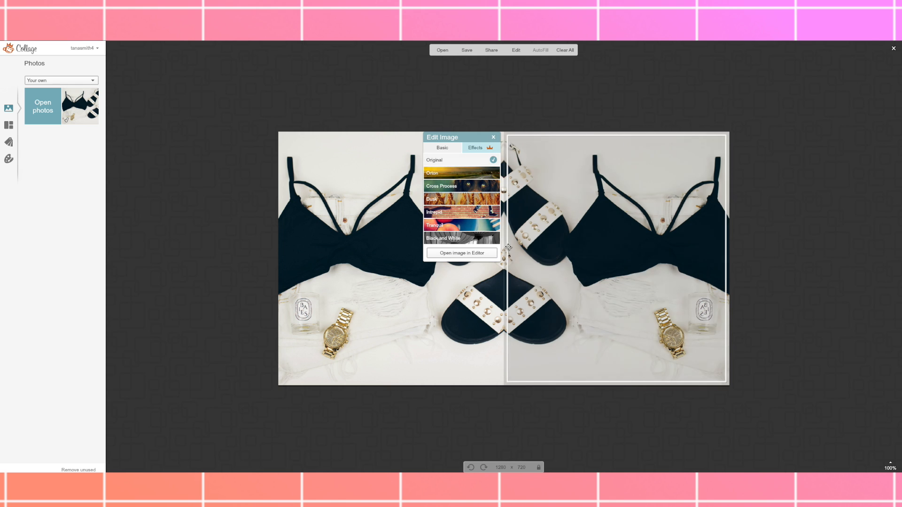
click(462, 253)
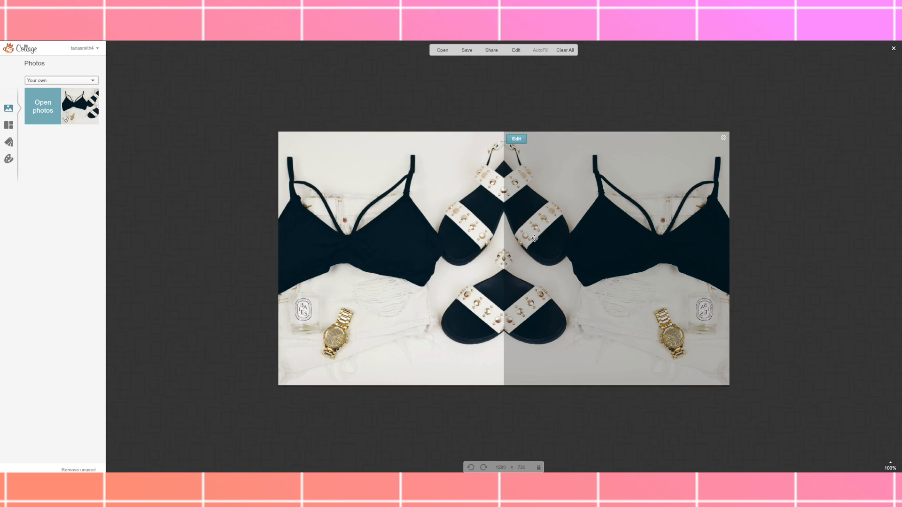
Save the mirrored two-photo collage
click(466, 50)
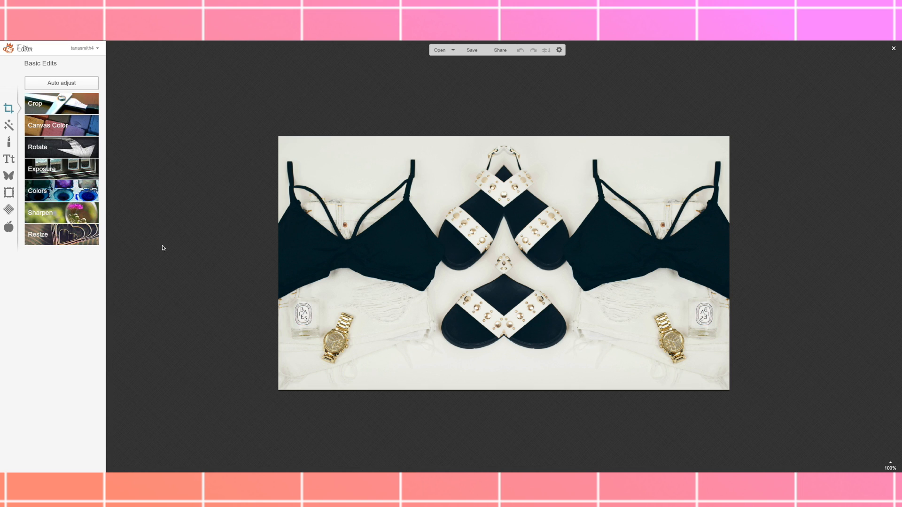
Add the text "DIY" in the installed DIN Condensed font and enlarge it at the top centre of the image
click(10, 159)
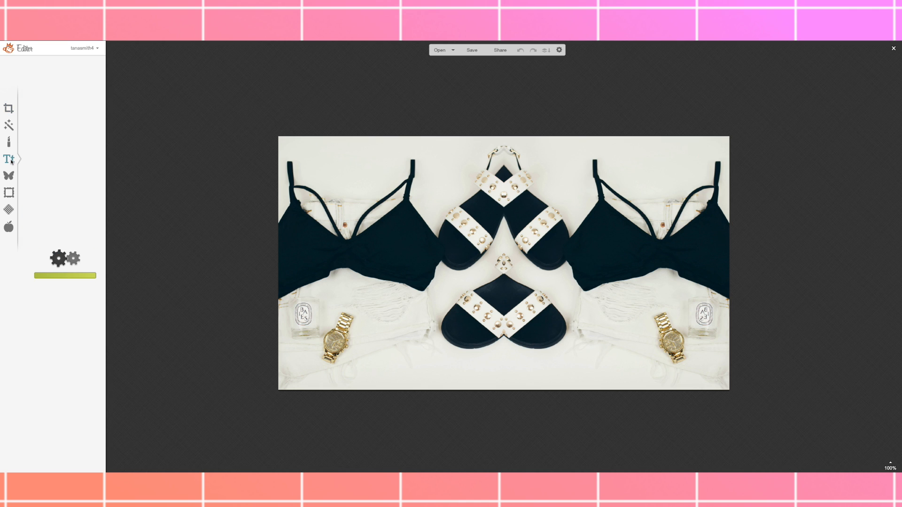
click(69, 101)
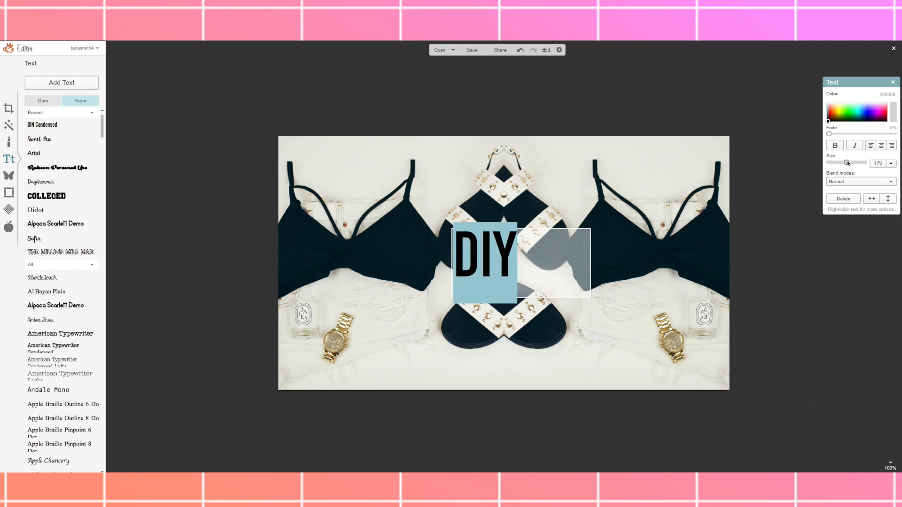
drag(848, 163, 854, 164)
drag(590, 210, 645, 181)
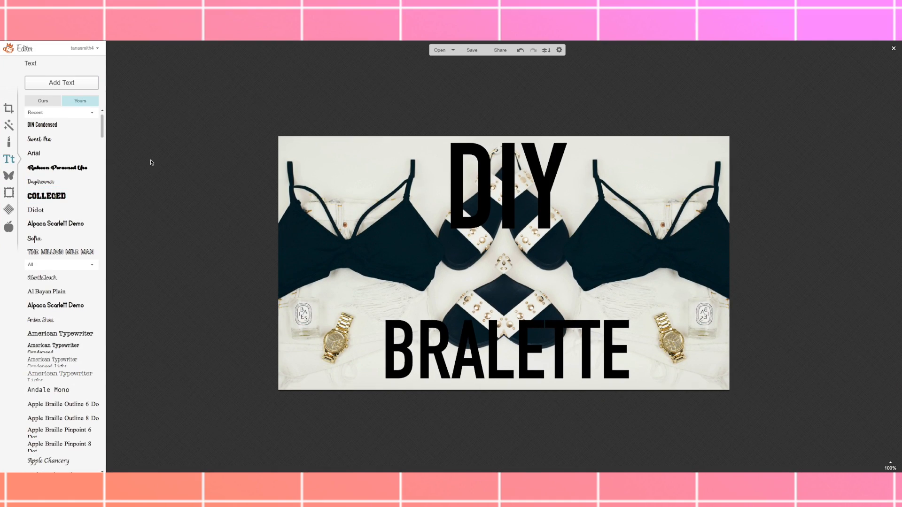
Add the Tumblr logo file as an overlay between the DIY and BRALETTE titles and try recolouring it
click(8, 177)
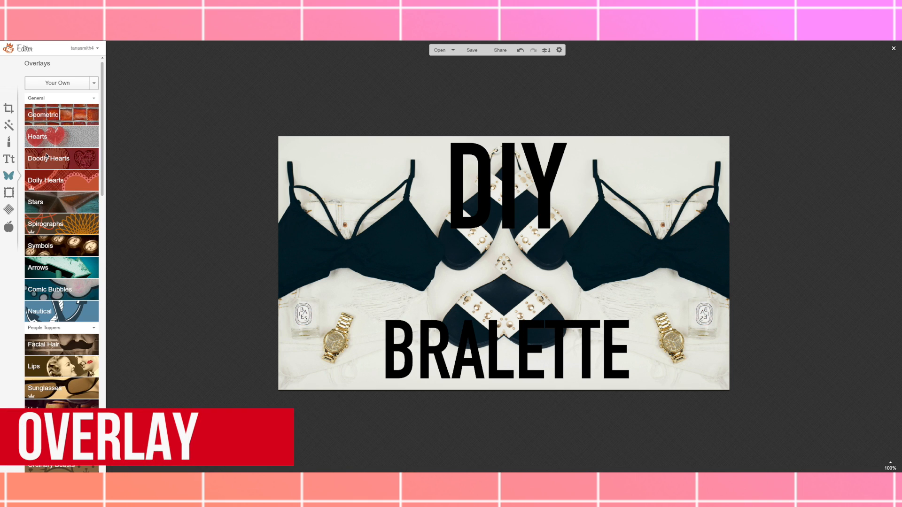
click(58, 83)
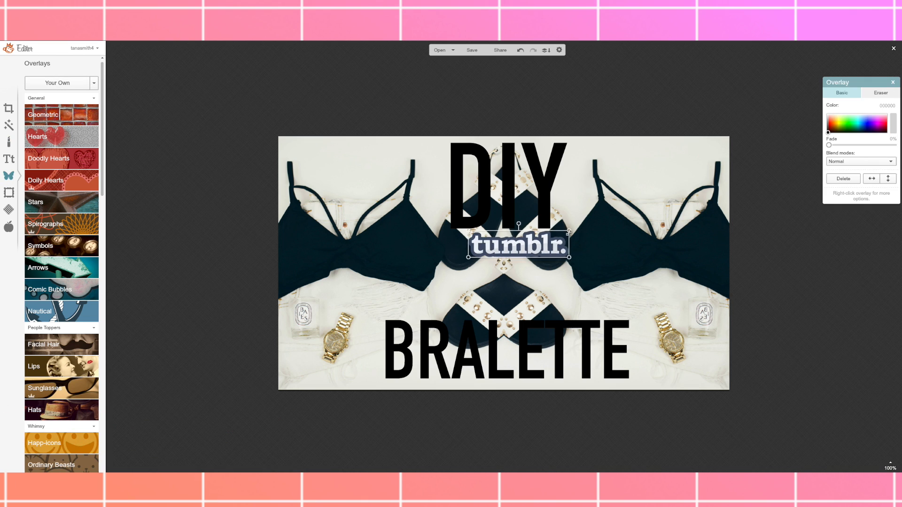
click(877, 129)
mouse_move(887, 128)
mouse_down()
mouse_move(834, 129)
mouse_move(882, 127)
mouse_up()
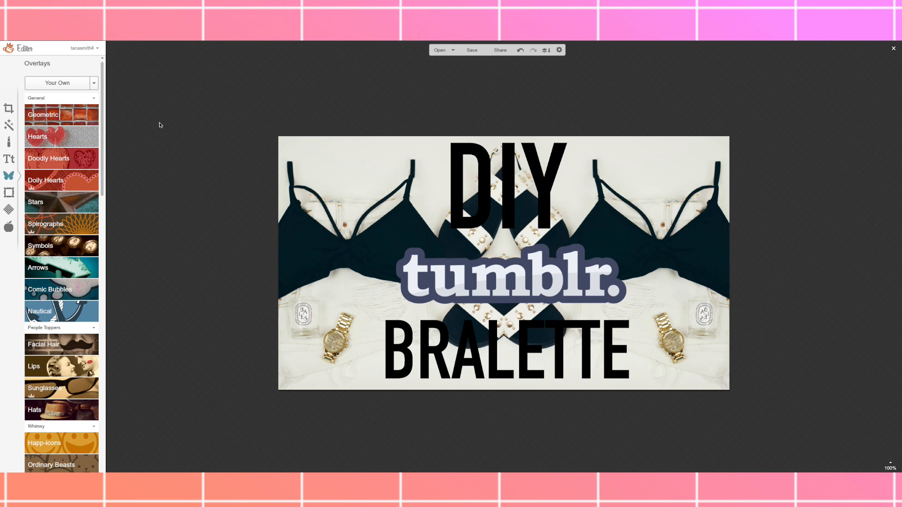
Add RECTANGLE3.png from the THUMBNAIL TUTORIAL folder as an overlay on the image
click(56, 84)
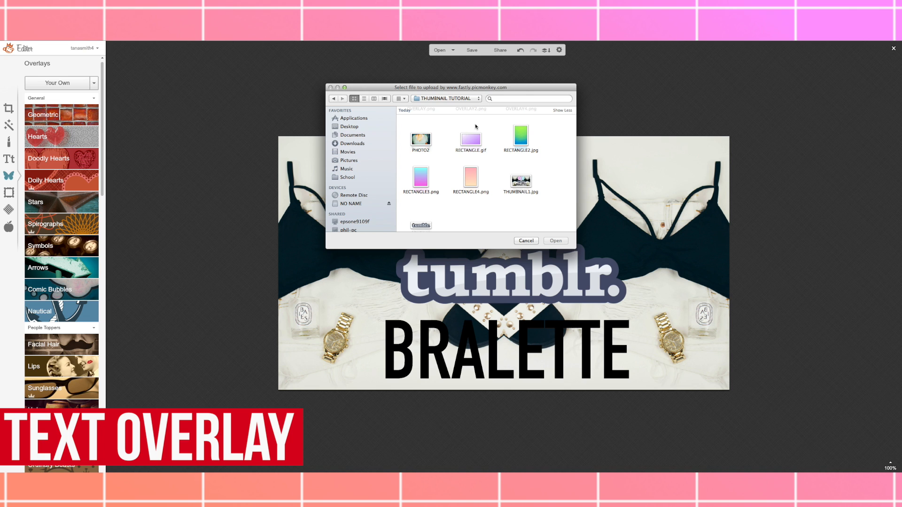
click(426, 174)
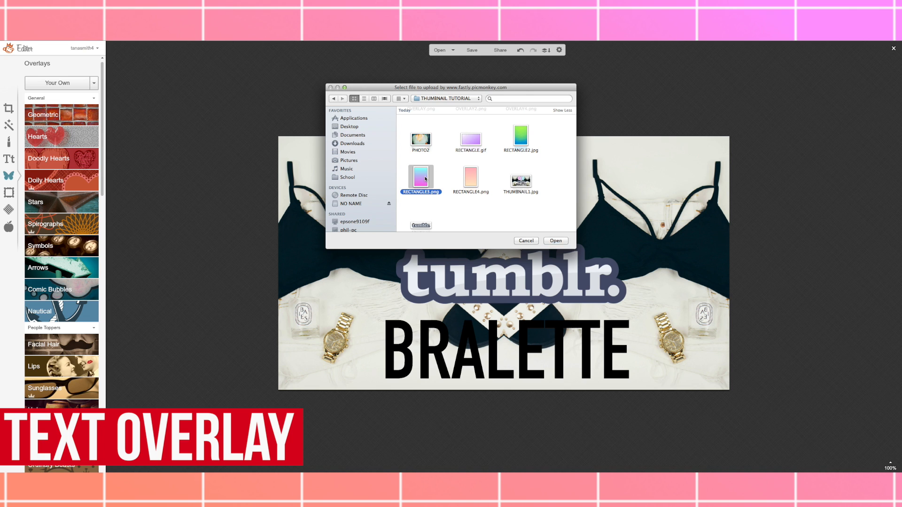
click(555, 240)
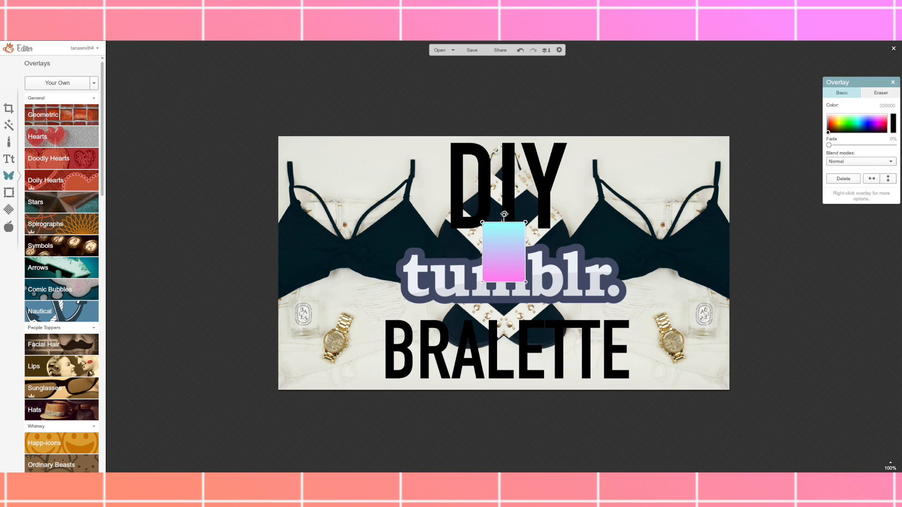
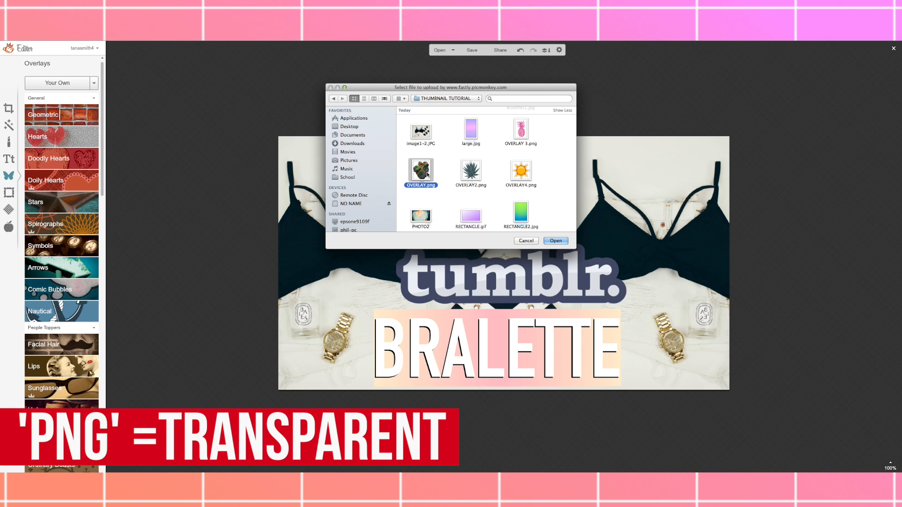
Add the succulent OVERLAY.png over the image's lower-left corner and place a duplicate of it in the lower-right corner
click(559, 244)
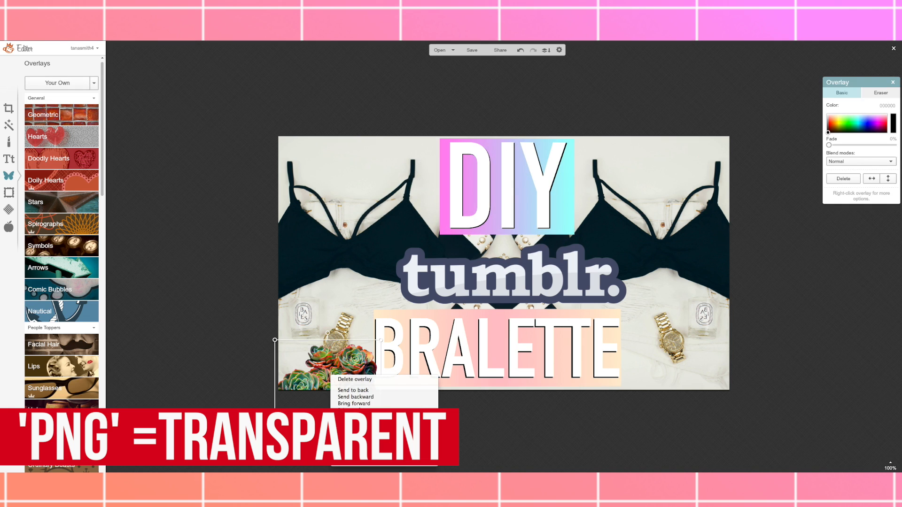
click(354, 379)
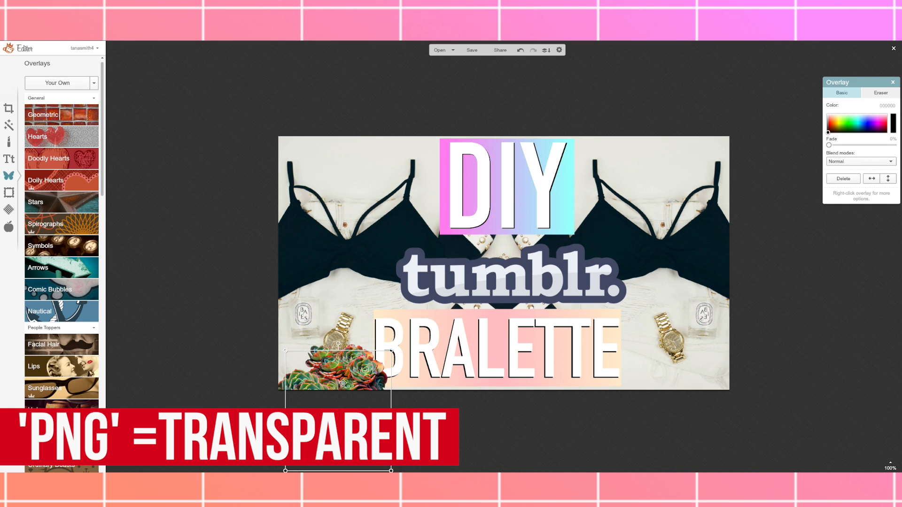
drag(342, 383, 656, 379)
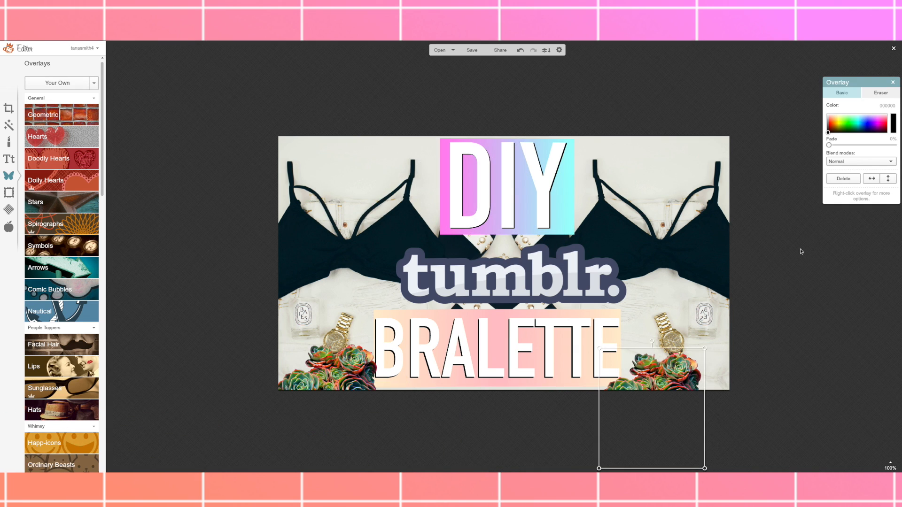
Flip the duplicate succulent overlay horizontally, keeping it upright
click(886, 179)
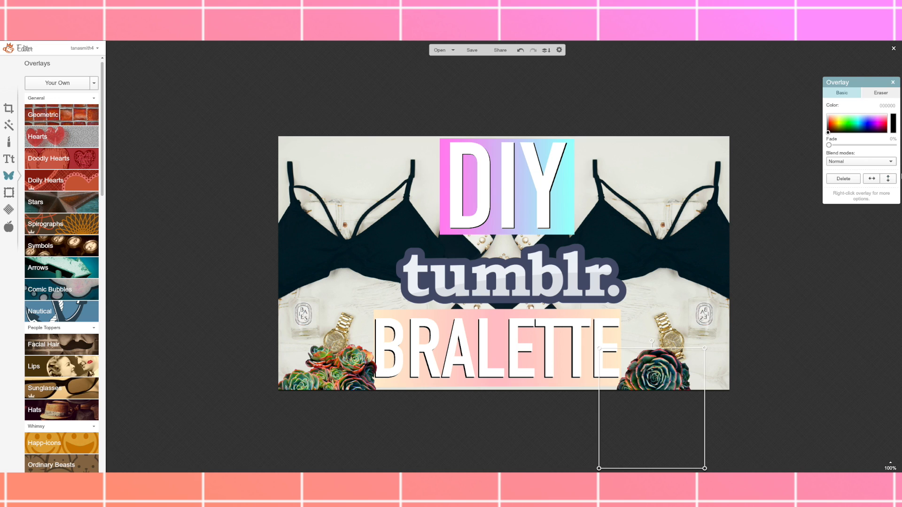
click(887, 177)
click(872, 178)
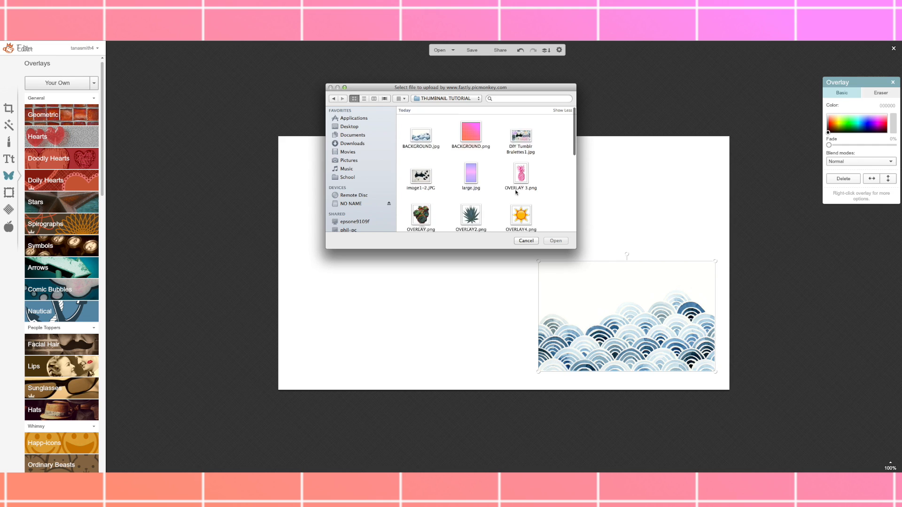
scroll(487, 146, down, 2)
scroll(487, 146, up, 2)
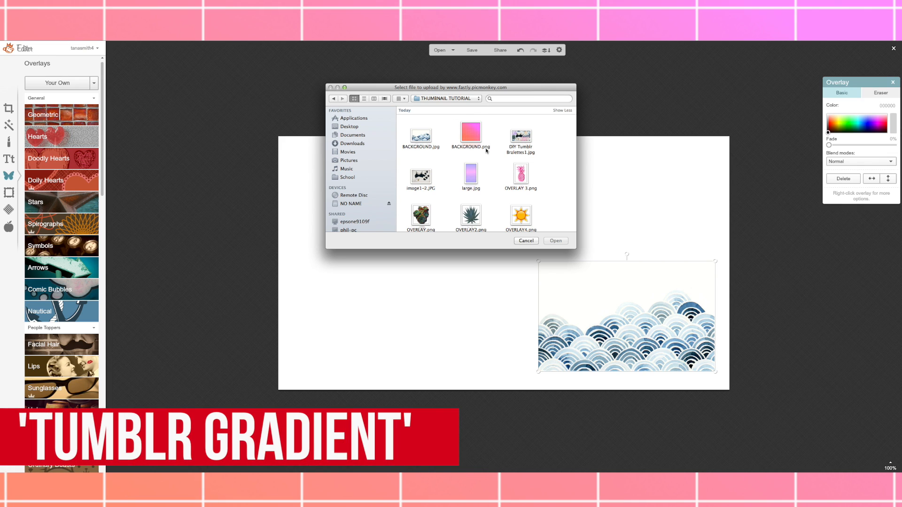
scroll(484, 151, down, 5)
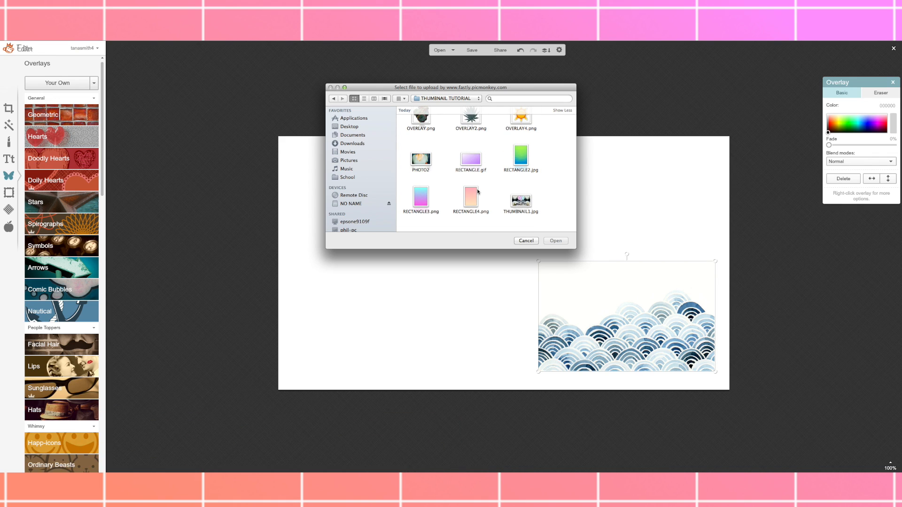
scroll(477, 192, up, 4)
click(526, 241)
Cover the canvas with resized duplicates of the blue wave overlay, upright along the bottom and upside down along the top, and flatten the layers
drag(538, 261, 177, 186)
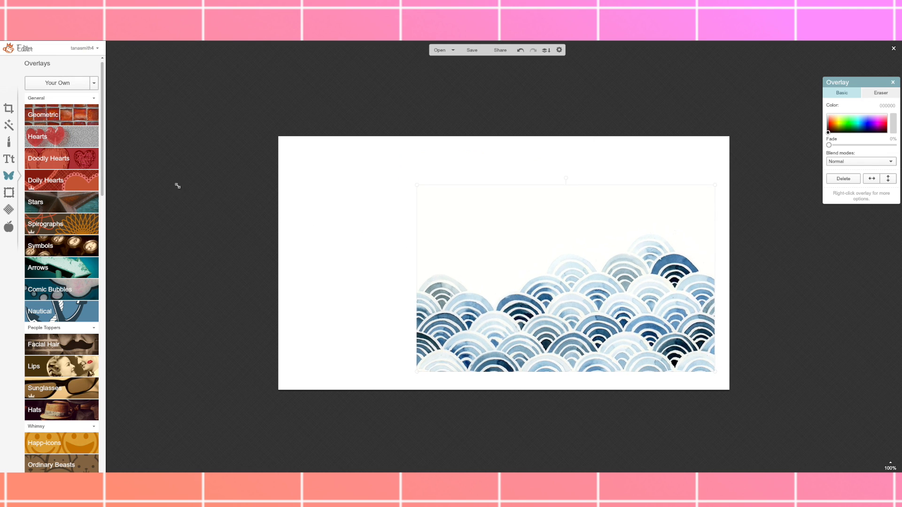
drag(507, 264, 430, 347)
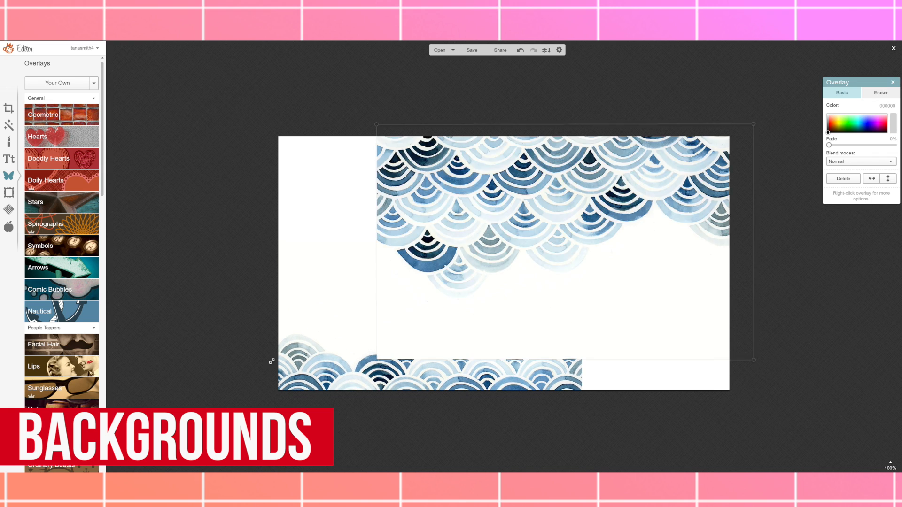
drag(272, 362, 324, 295)
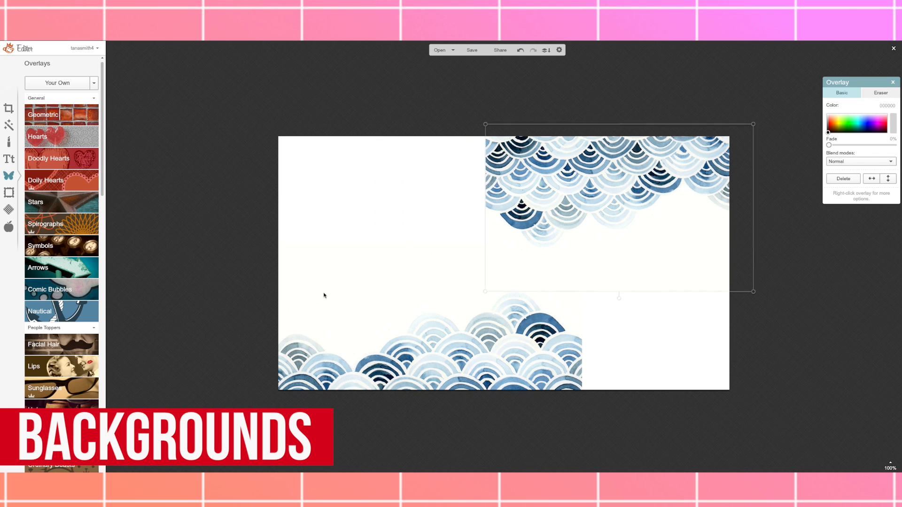
right_click(516, 242)
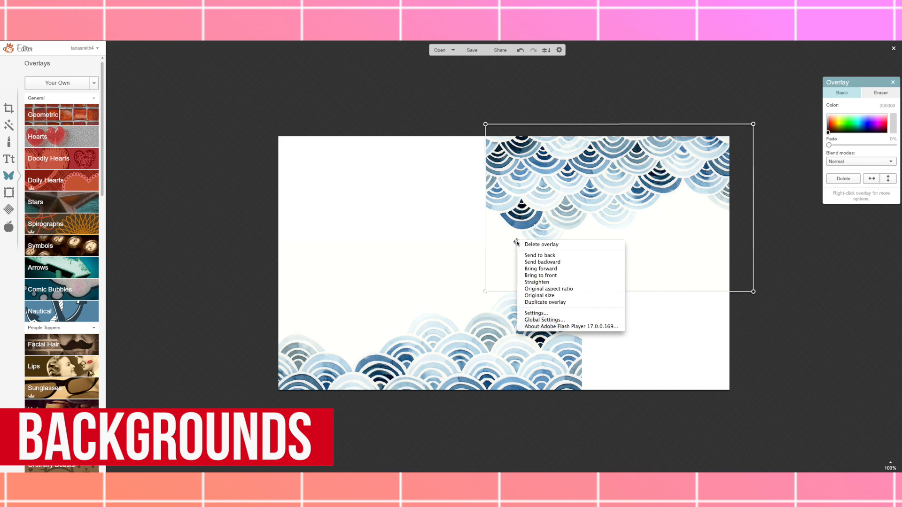
click(545, 302)
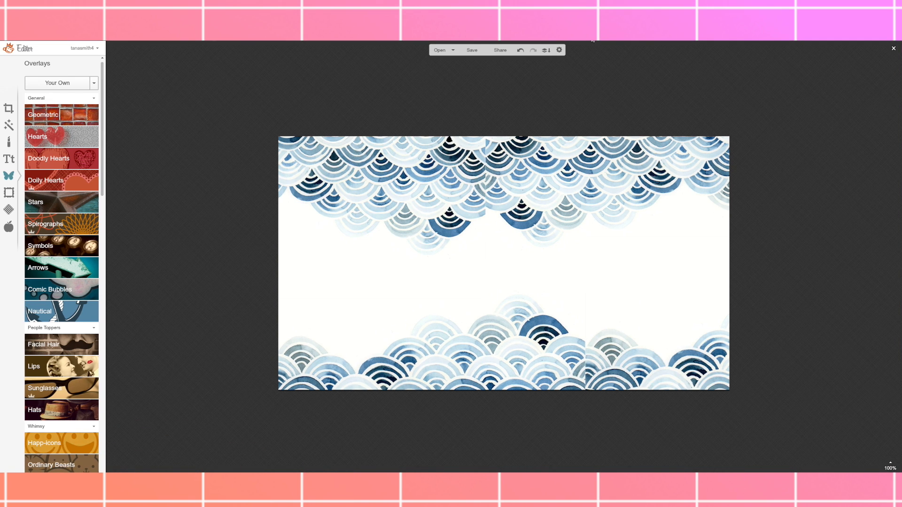
click(546, 50)
Add the black bralette flat-lay photo and PHOTO2 from the THUMBNAIL TUTORIAL folder as overlays on the wave background
click(58, 84)
double_click(511, 137)
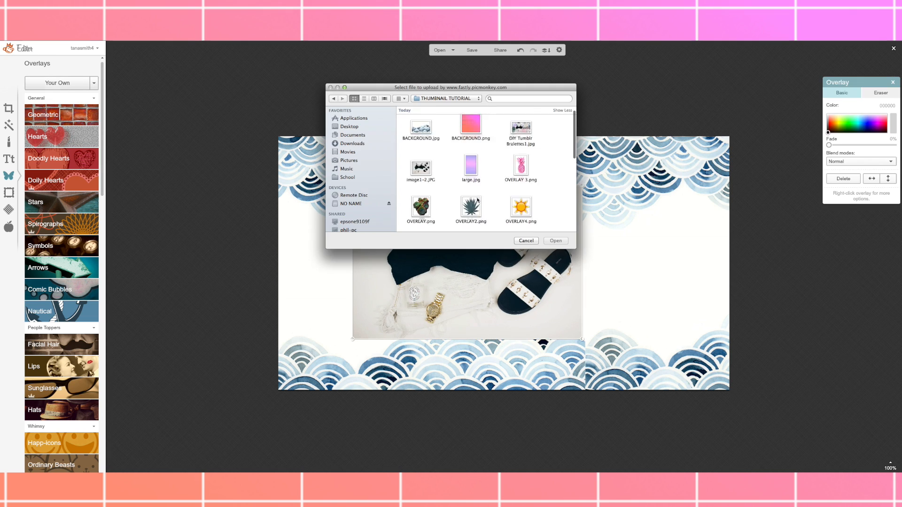
scroll(477, 201, down, 3)
scroll(478, 200, up, 3)
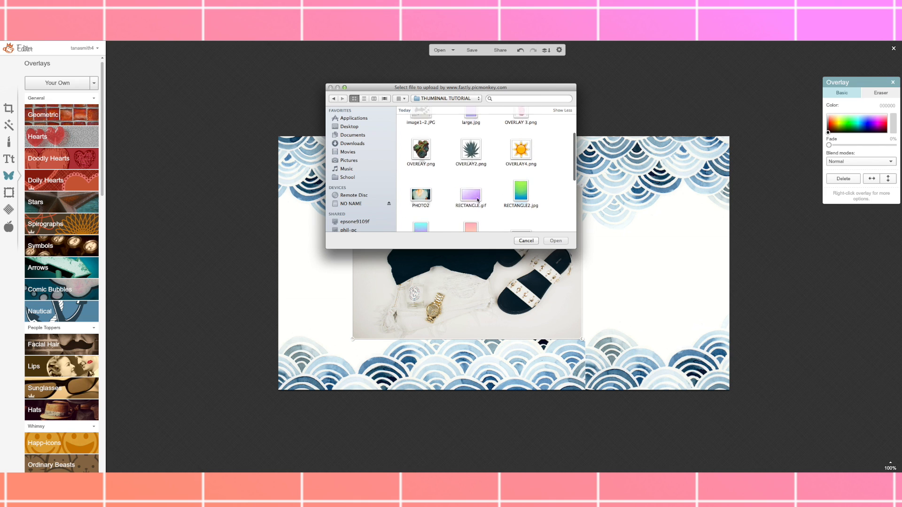
click(425, 201)
click(555, 241)
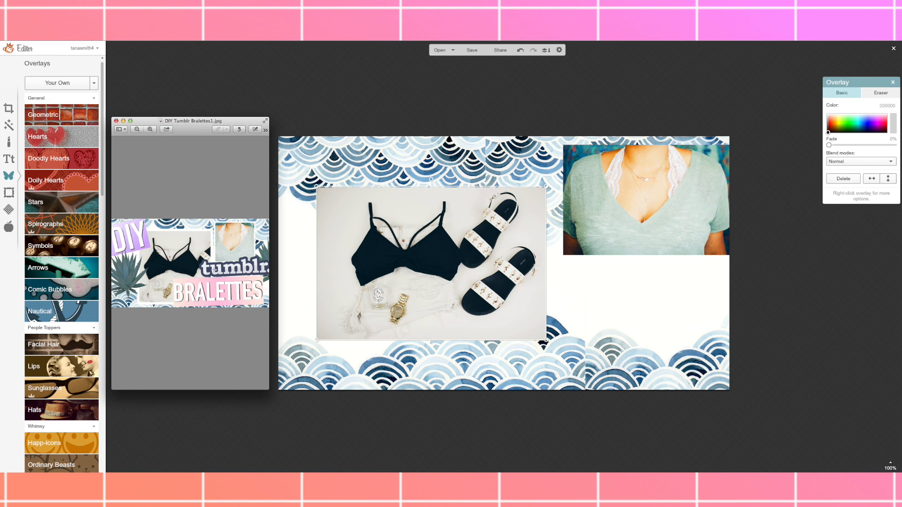
Add a geometric square overlay with a white outline and a transparent fill as a photo border
click(62, 106)
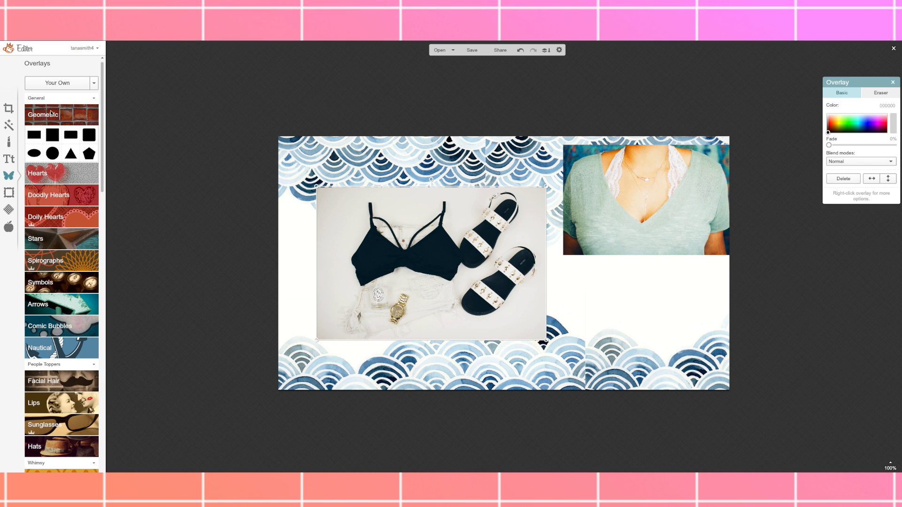
click(55, 135)
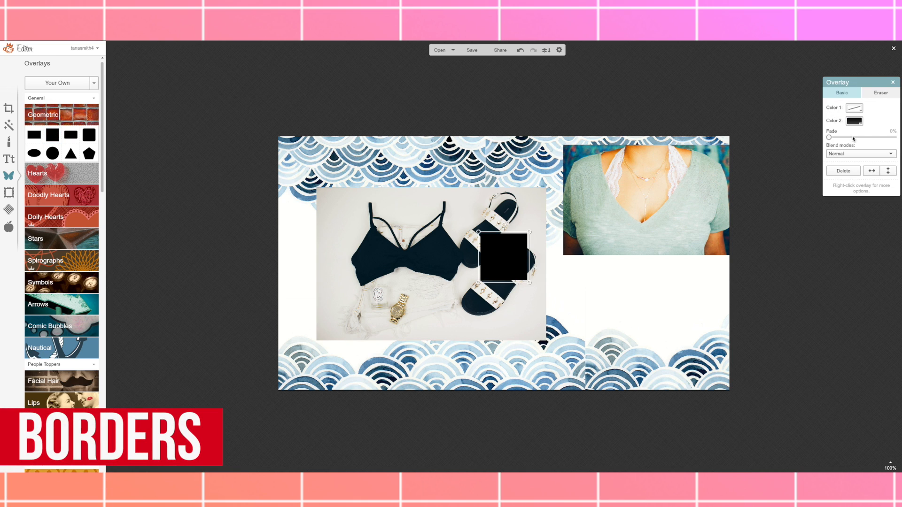
click(858, 108)
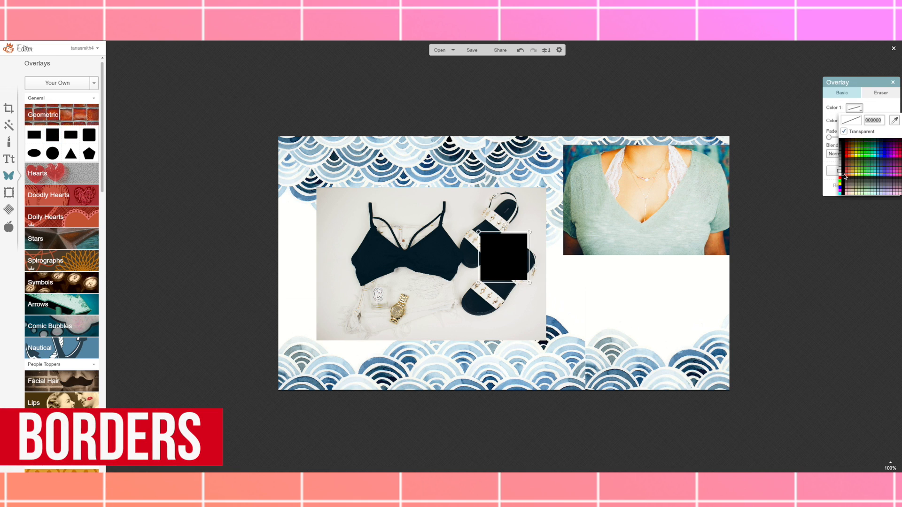
click(841, 177)
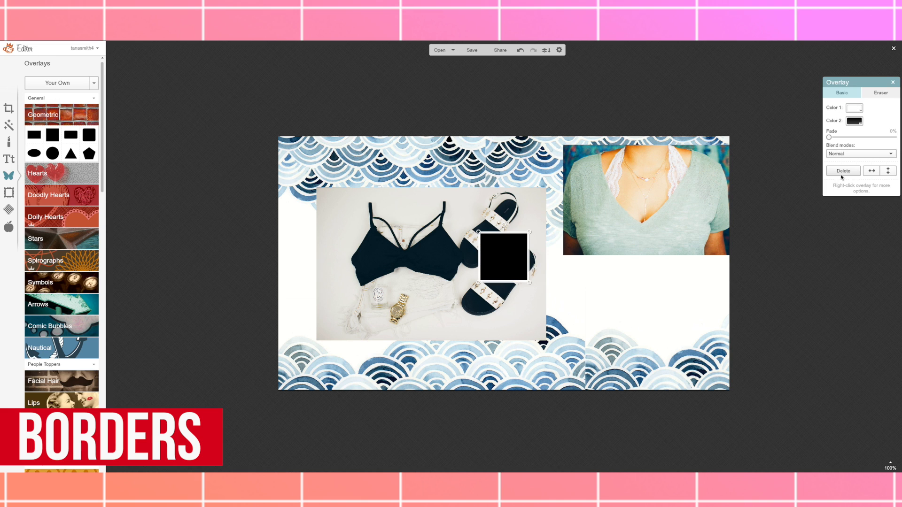
click(861, 122)
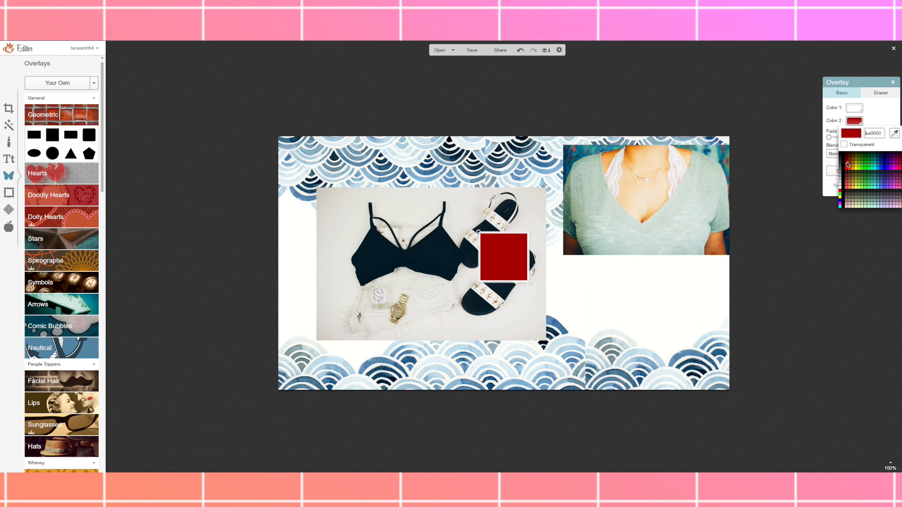
click(843, 146)
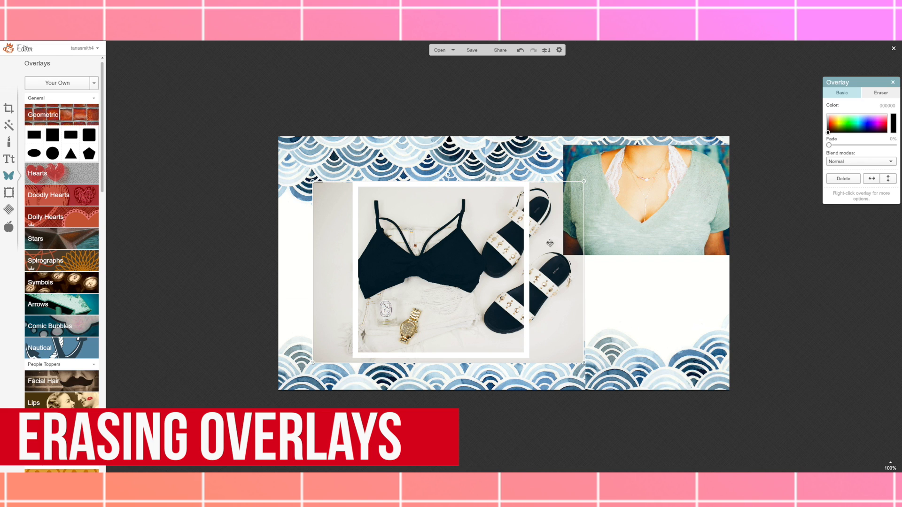
Erase the parts of the bralette photo outside the white square border with the overlay eraser at hardness 39
click(878, 92)
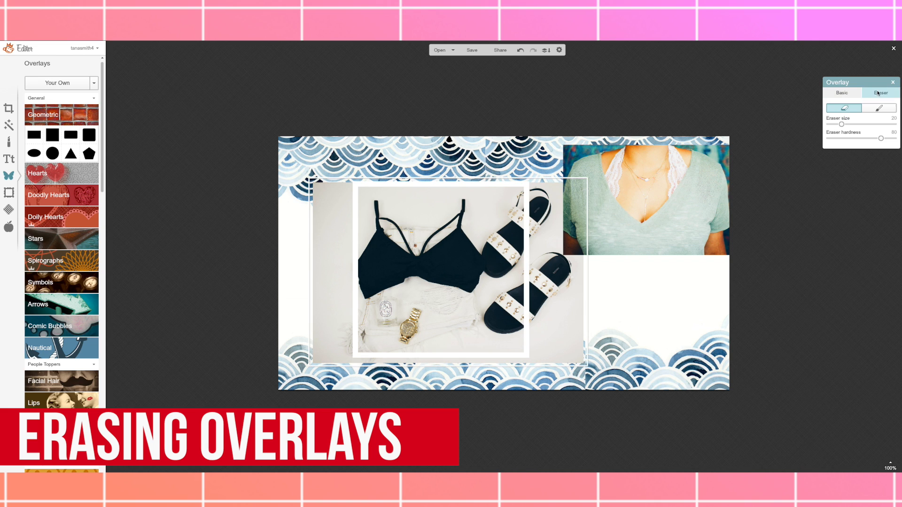
click(854, 125)
click(854, 138)
mouse_move(586, 221)
mouse_down()
mouse_move(585, 317)
mouse_move(581, 245)
mouse_up()
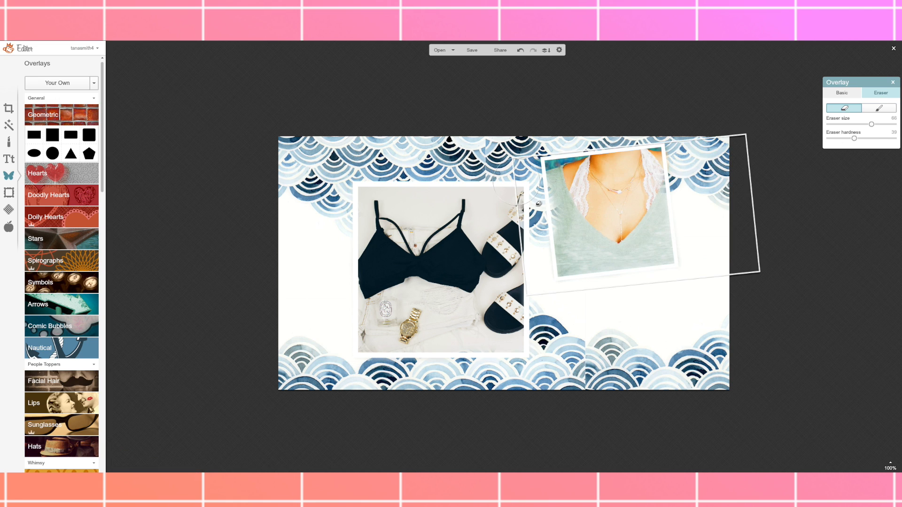
Erase a patch on the left side of the tilted green-shirt photo and paint it back with the restore brush
mouse_move(573, 226)
mouse_down()
mouse_move(592, 254)
mouse_move(574, 229)
mouse_up()
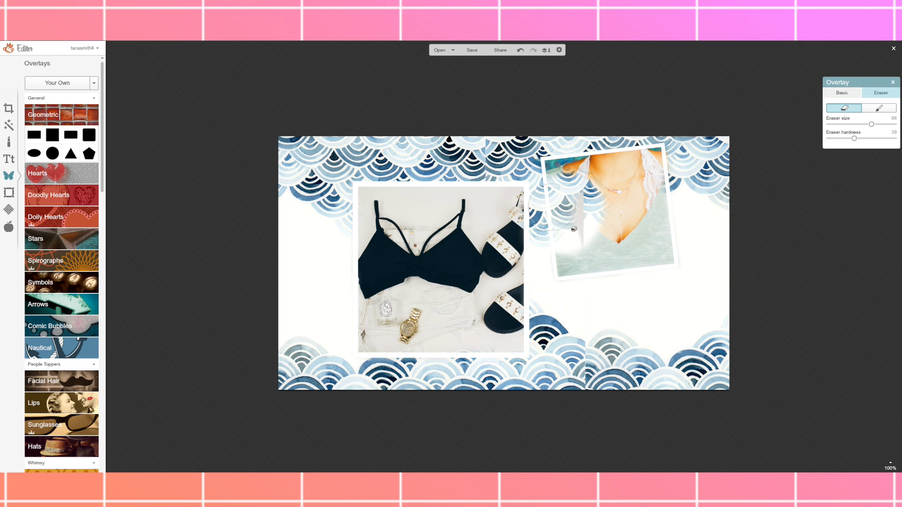
click(878, 108)
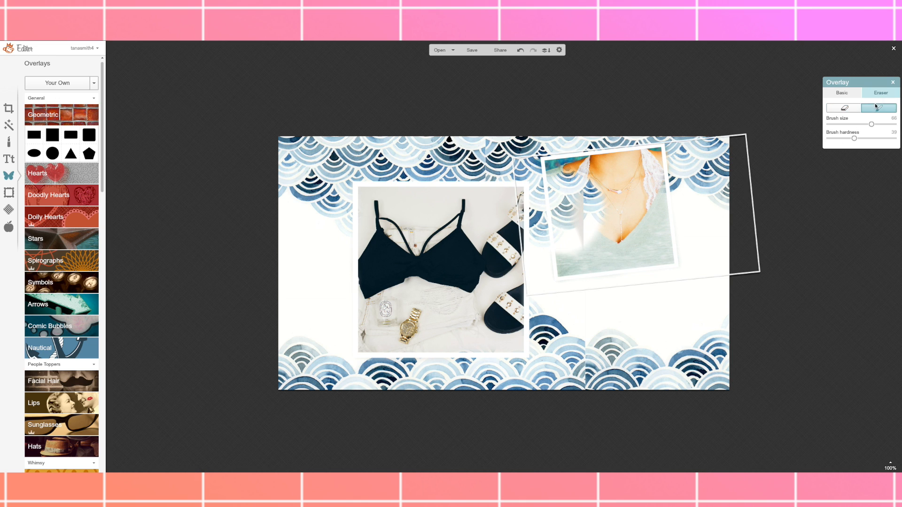
mouse_move(591, 199)
mouse_down()
mouse_move(585, 230)
mouse_move(566, 189)
mouse_move(581, 236)
mouse_up()
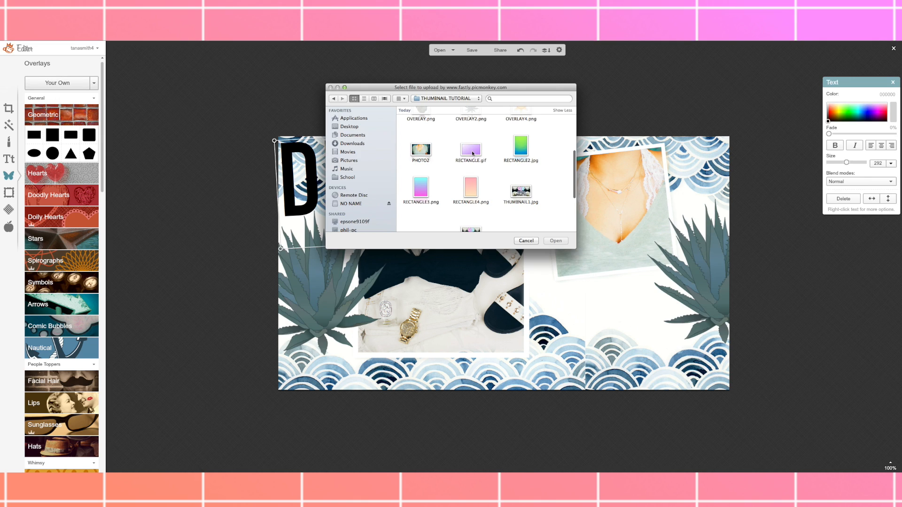
Add RECTANGLE.gif as an overlay, move it over the DIY title and send it to the back
click(472, 151)
click(557, 241)
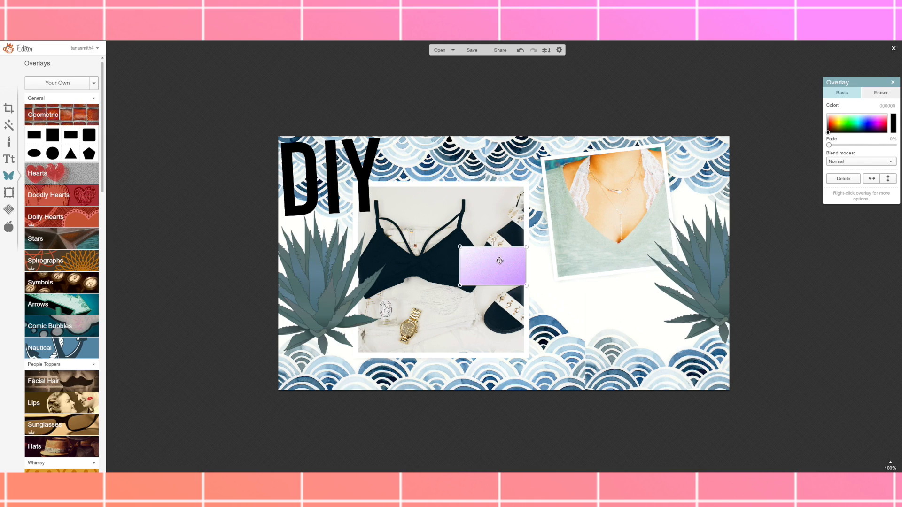
drag(500, 255, 322, 165)
right_click(322, 165)
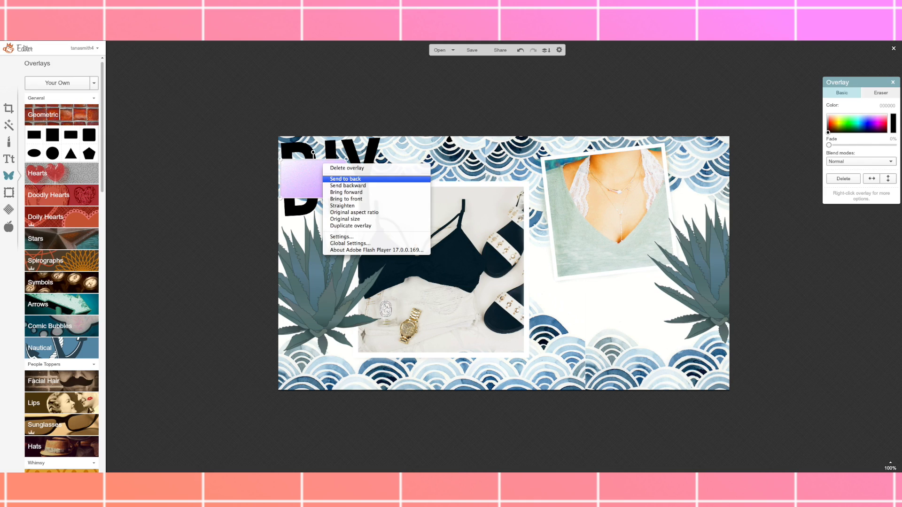
click(376, 179)
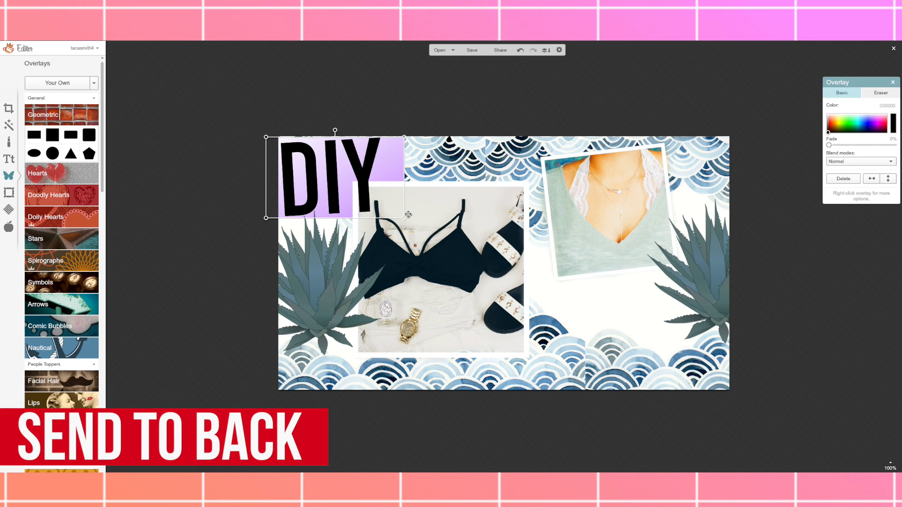
Send the bralette photo to the back, behind the purple rectangle under the DIY title
click(433, 207)
click(433, 207)
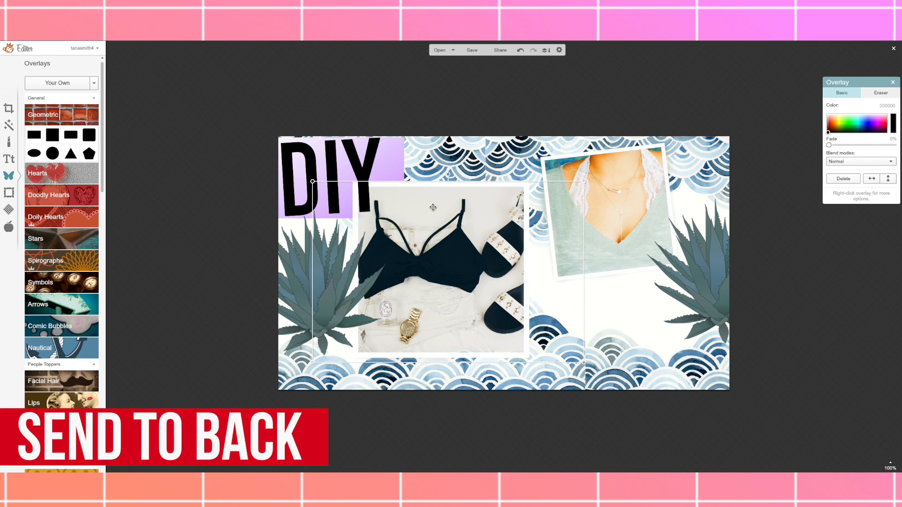
right_click(433, 208)
click(453, 221)
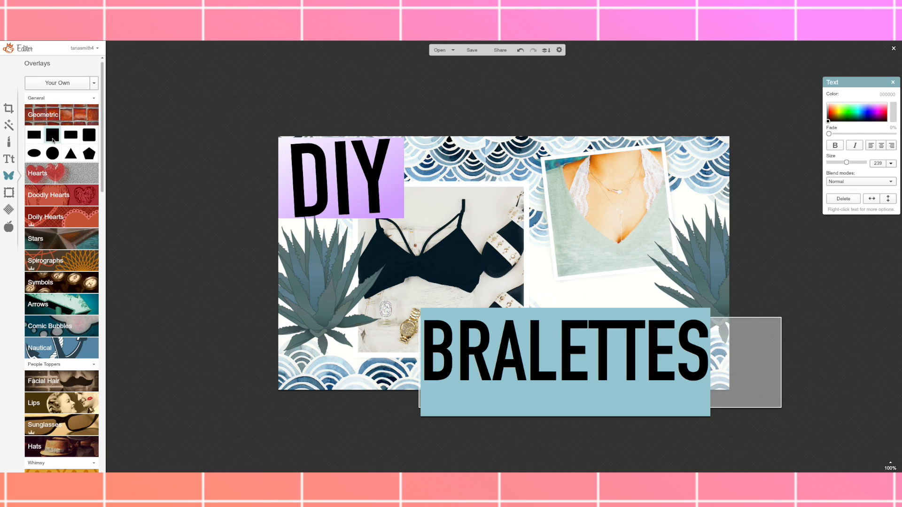
Add a pink-filled rectangle behind the BRALETTES title, and adjust the fade of it and of the purple DIY rectangle
click(33, 136)
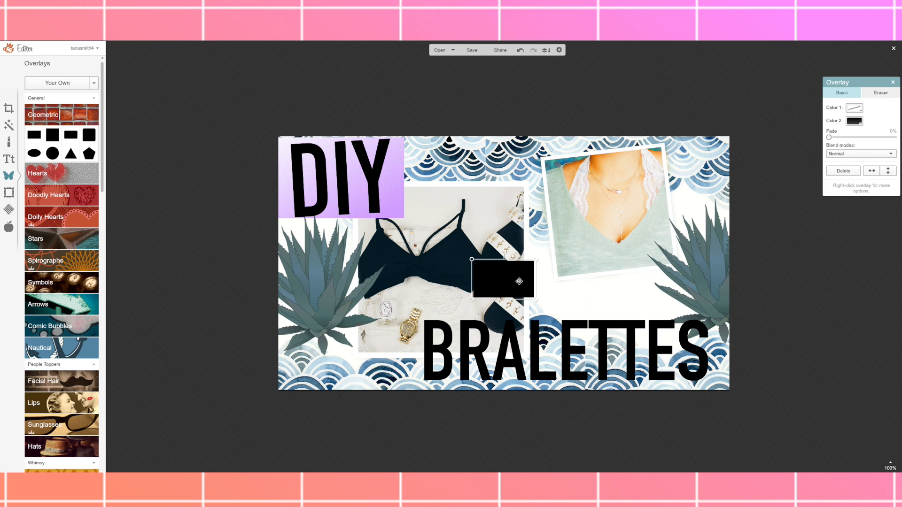
click(853, 121)
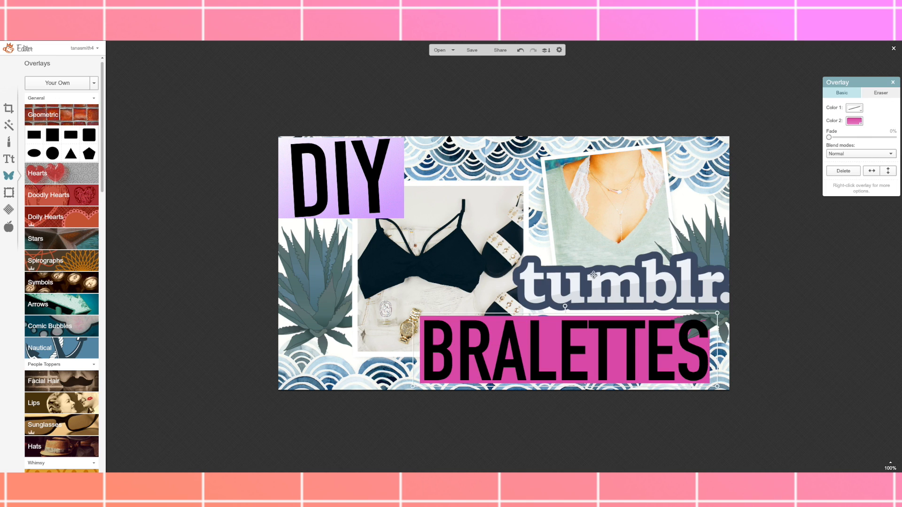
mouse_move(838, 138)
mouse_down()
mouse_move(852, 137)
mouse_move(842, 139)
mouse_up()
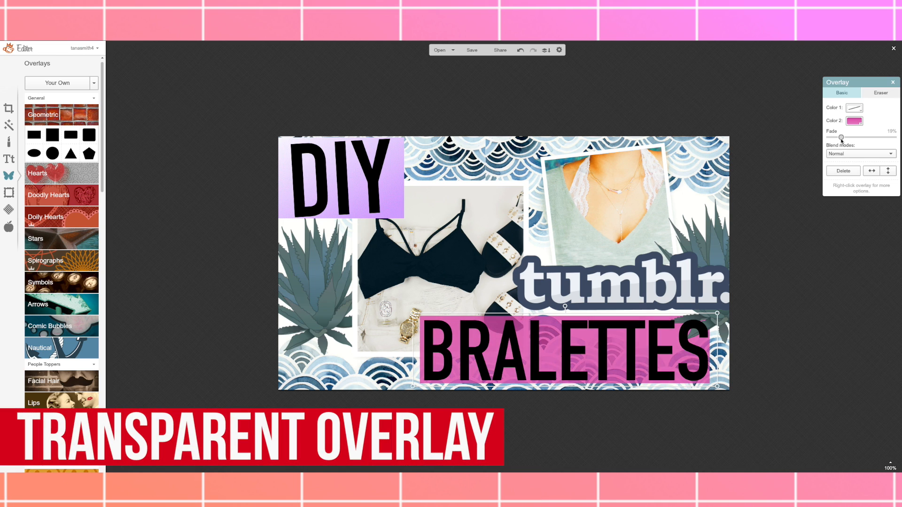
click(383, 209)
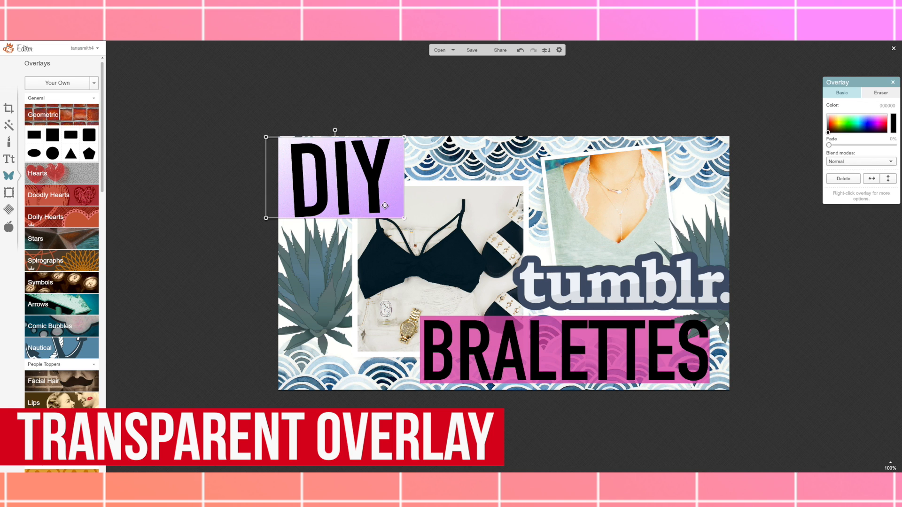
drag(841, 147, 772, 152)
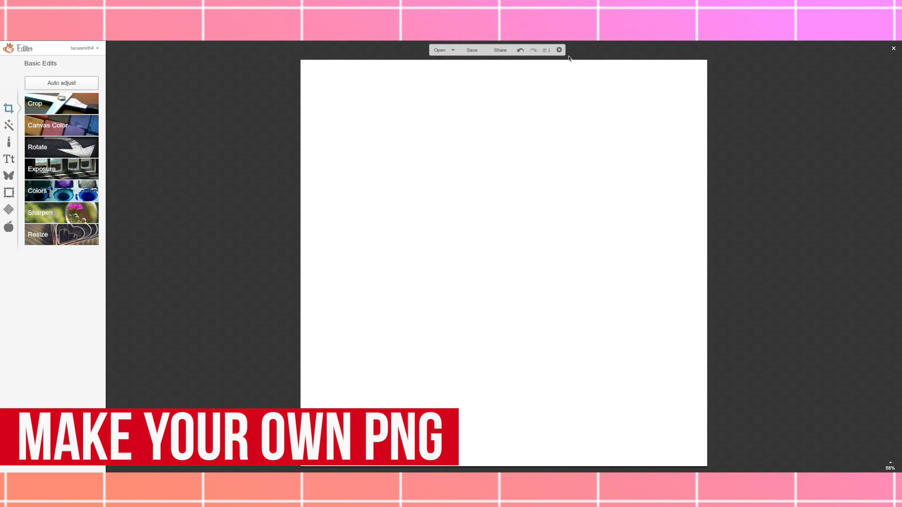
Make the blank square canvas transparent and add the green-shirt photo to it as an overlay
click(68, 127)
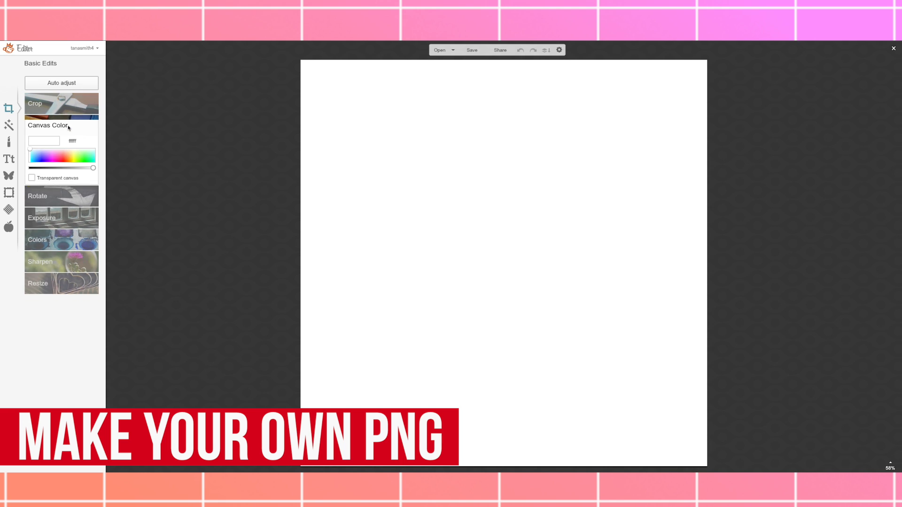
click(32, 179)
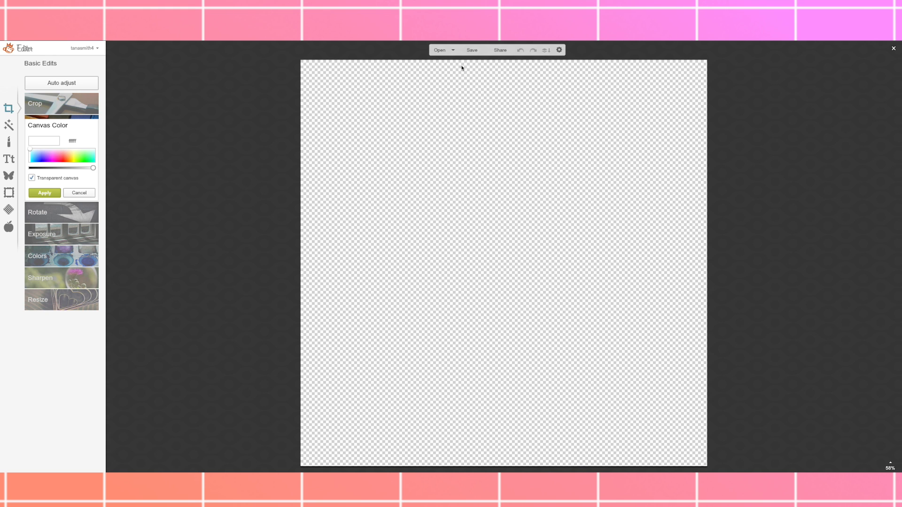
click(9, 176)
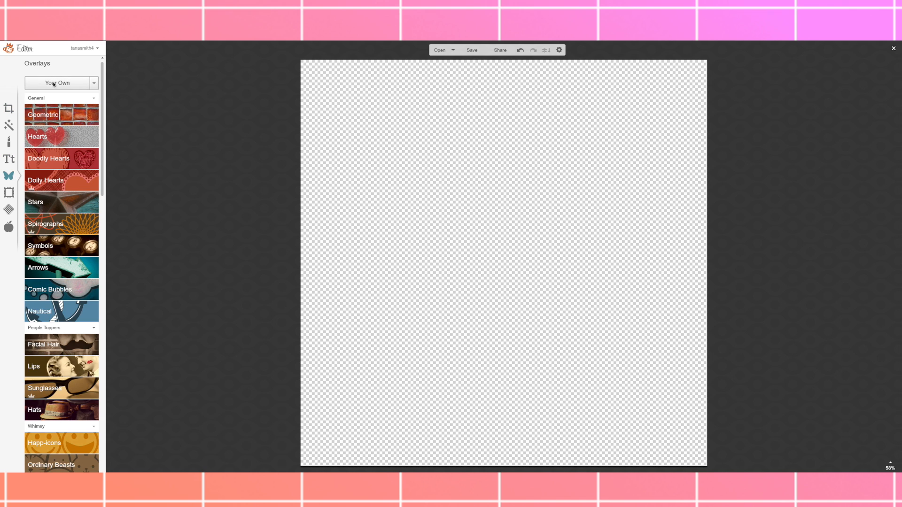
click(54, 84)
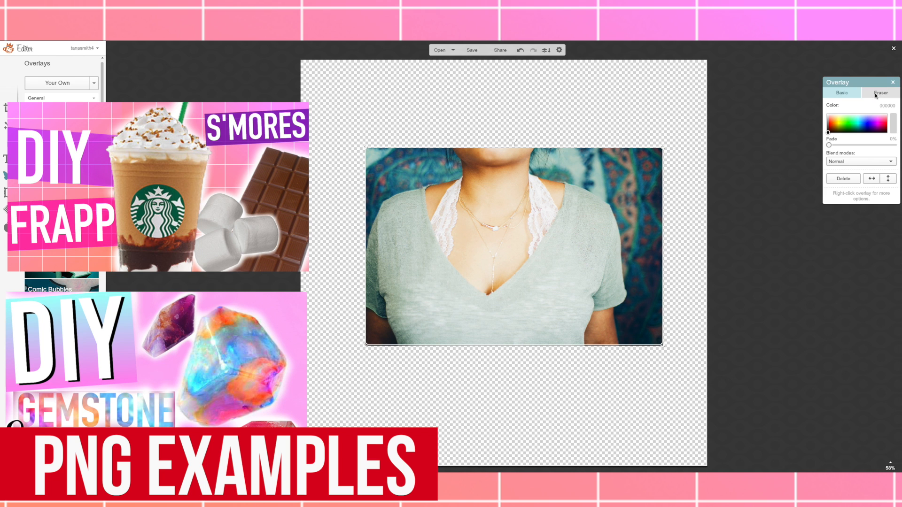
Erase the patterned background along the right side of the green-shirt photo with eraser size 64 and hardness 22
click(875, 93)
click(857, 125)
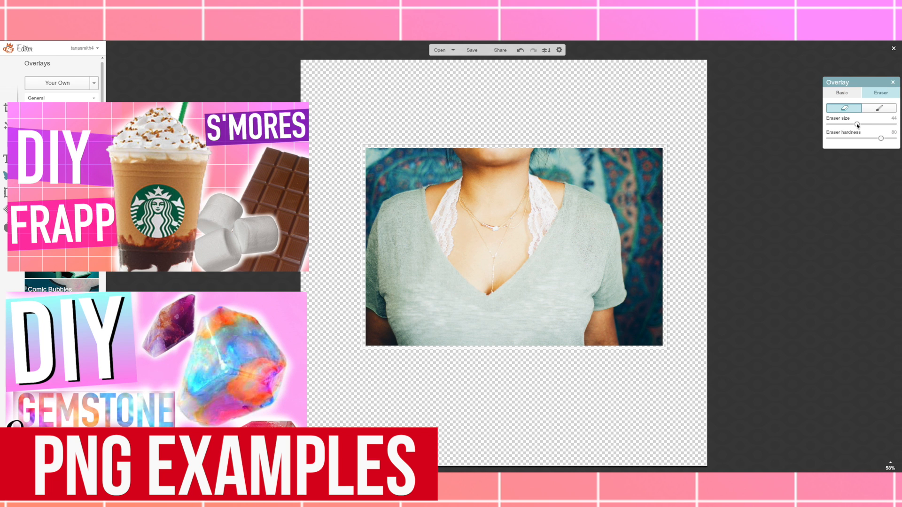
click(843, 139)
click(870, 124)
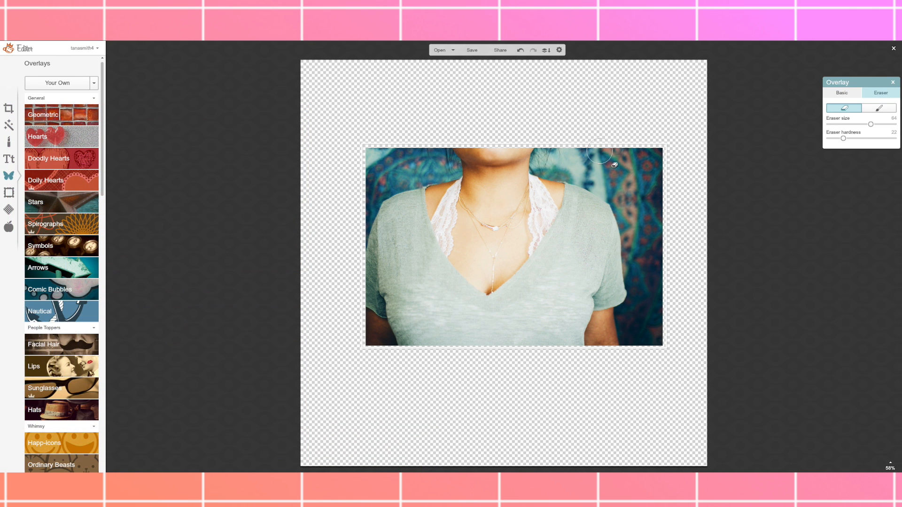
mouse_move(621, 149)
mouse_down()
mouse_move(663, 164)
mouse_move(642, 152)
mouse_move(597, 154)
mouse_move(652, 176)
mouse_move(660, 244)
mouse_move(617, 162)
mouse_move(626, 180)
mouse_move(566, 165)
mouse_move(586, 154)
mouse_move(644, 197)
mouse_move(656, 266)
mouse_up()
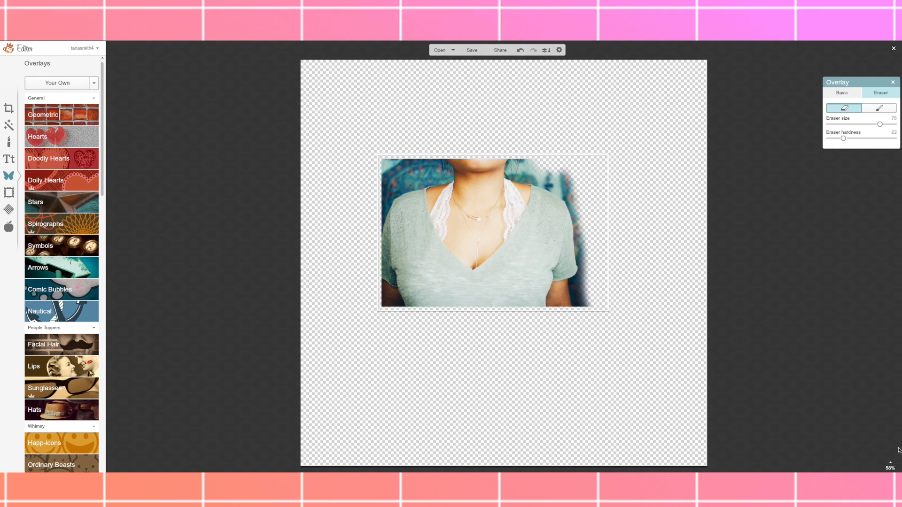
click(888, 468)
click(891, 414)
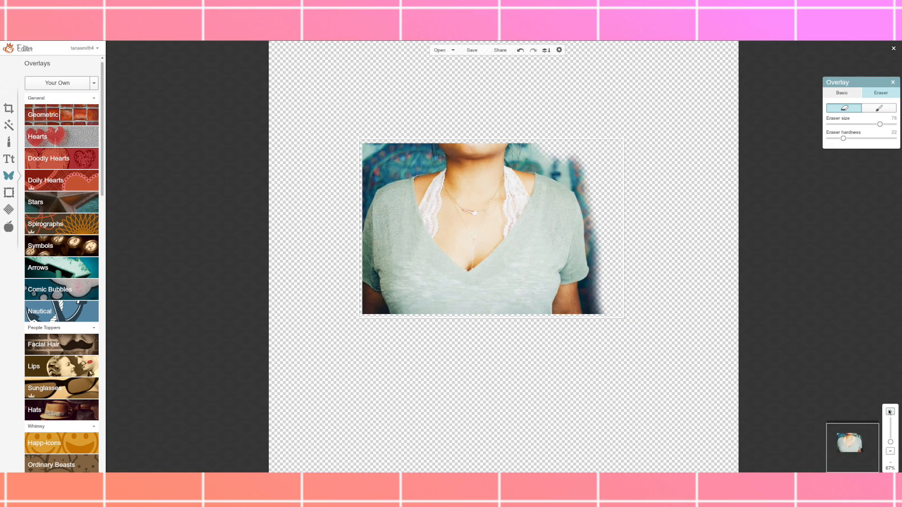